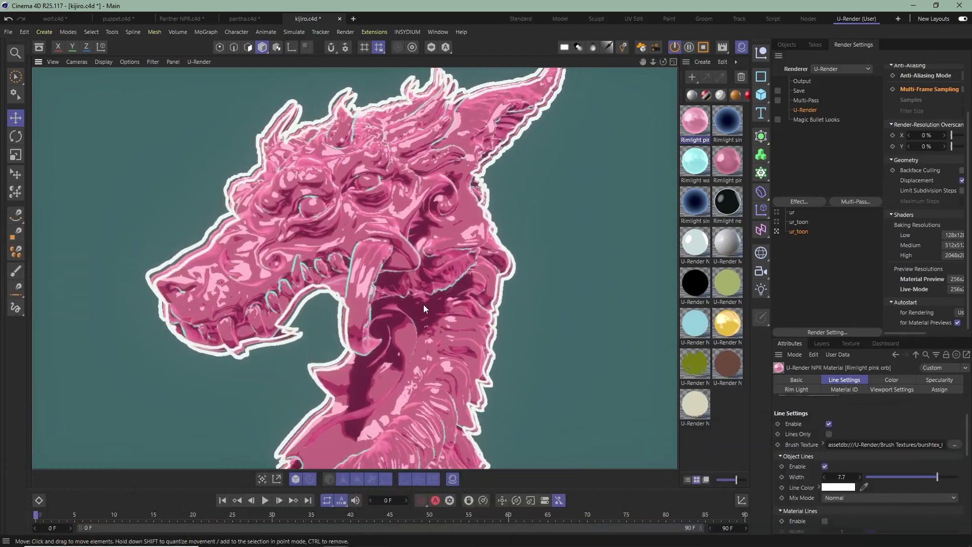
pyautogui.scroll(-5, 431, 299)
pyautogui.keyDown('alt'); pyautogui.moveTo(419, 286); pyautogui.dragTo(383, 292); pyautogui.keyUp('alt')
pyautogui.keyDown('alt'); pyautogui.moveTo(458, 288); pyautogui.dragTo(334, 288, button='middle'); pyautogui.keyUp('alt')
pyautogui.scroll(8, 394, 260)
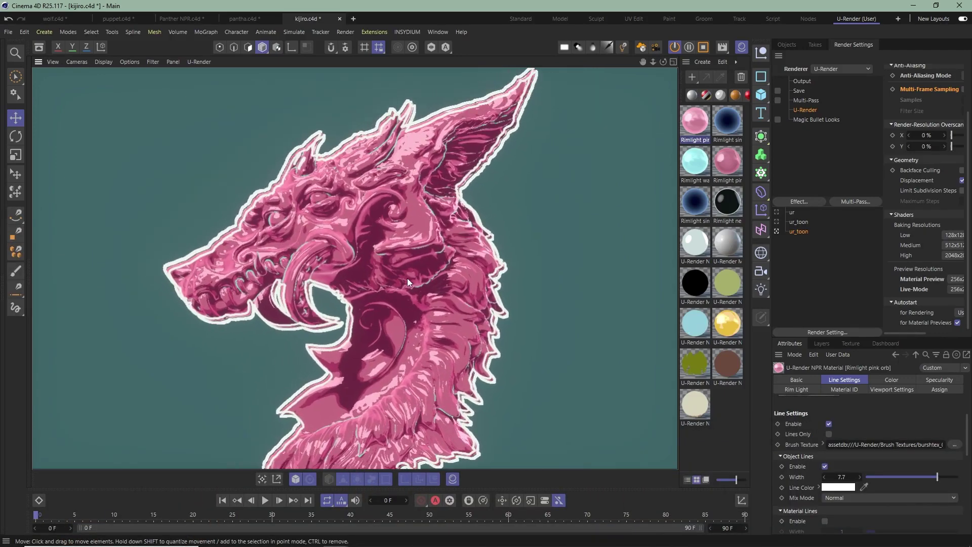
pyautogui.moveTo(421, 264)
pyautogui.keyDown('alt'); pyautogui.mouseDown()
pyautogui.moveTo(387, 261)
pyautogui.moveTo(433, 269)
pyautogui.mouseUp(); pyautogui.keyUp('alt')
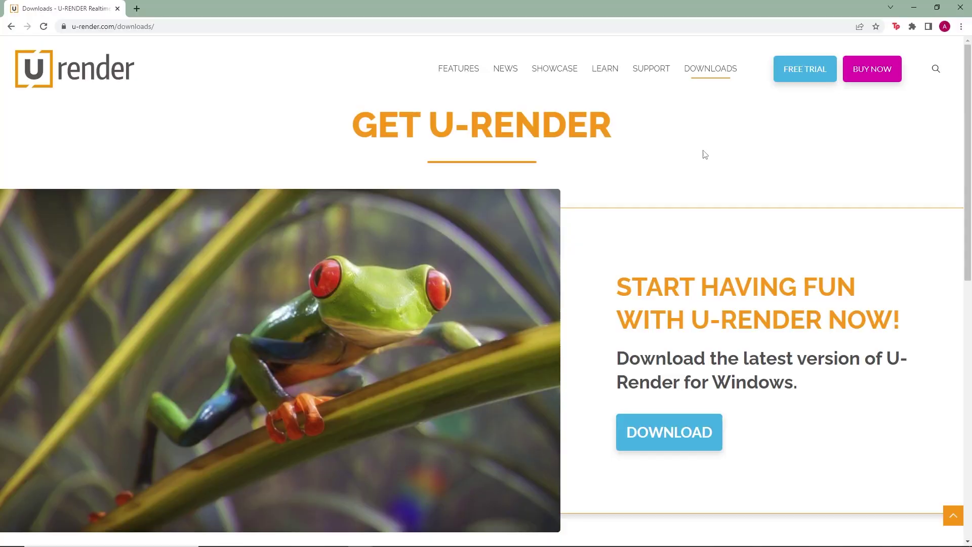
# Switch to the browser and download the Asset Library from the U-Render examples and assets page.
pyautogui.scroll(-5, 705, 155)
pyautogui.click(740, 324)
pyautogui.scroll(-10, 664, 275)
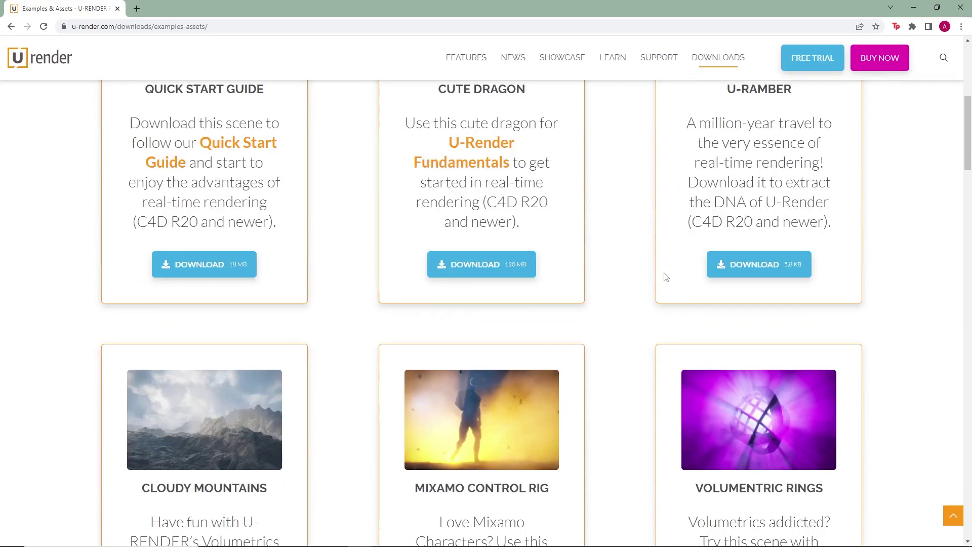
pyautogui.scroll(-10, 650, 281)
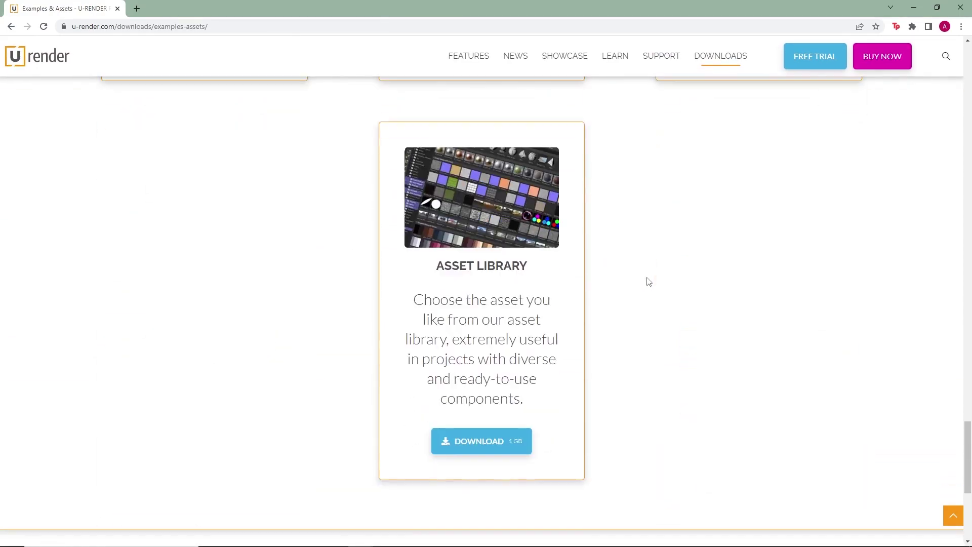
pyautogui.click(506, 442)
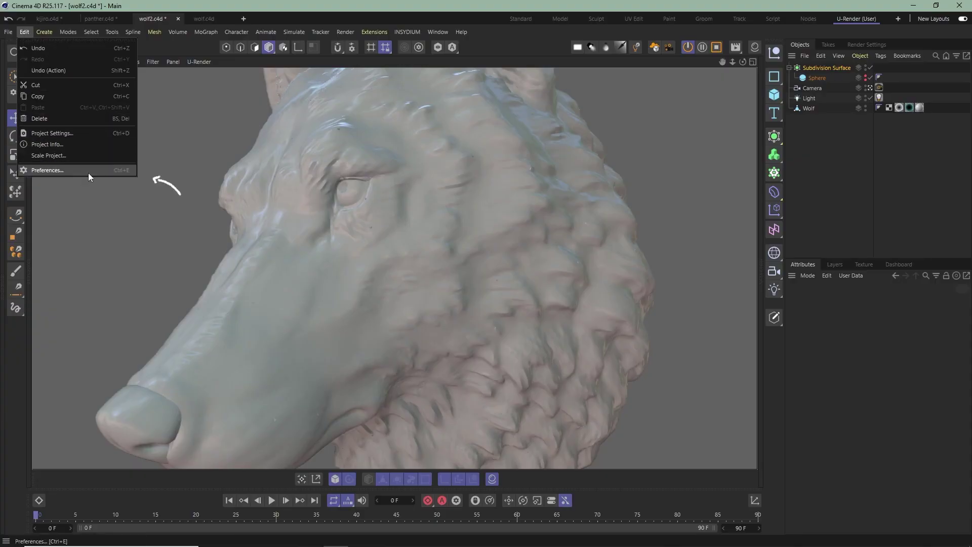
# Switch to Cinema 4D and open the preferences to look for the Asset Browser section.
pyautogui.click(89, 174)
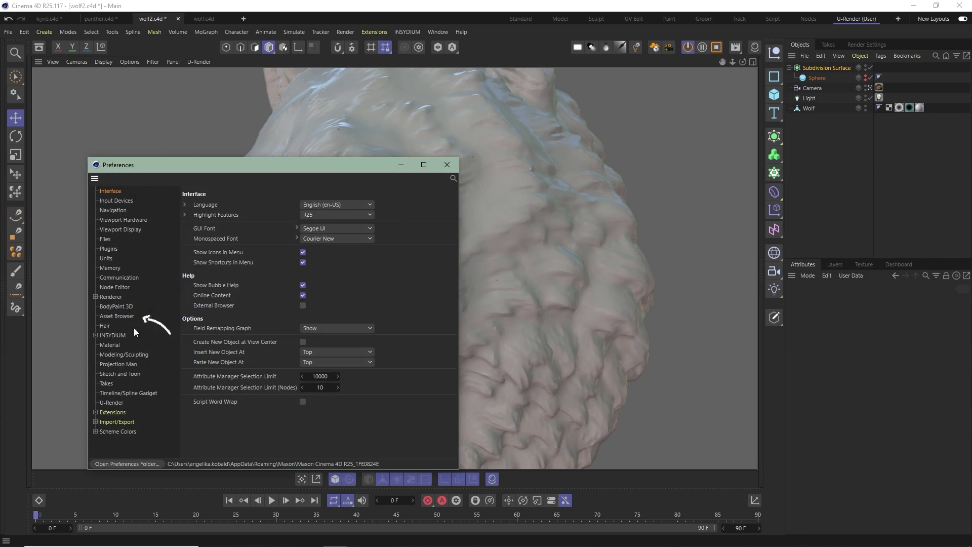
pyautogui.click(447, 165)
# Open the Asset Browser and go to the Toon folder within the U-Render materials.
pyautogui.hotkey('shift', 'c')
pyautogui.write('asset br')
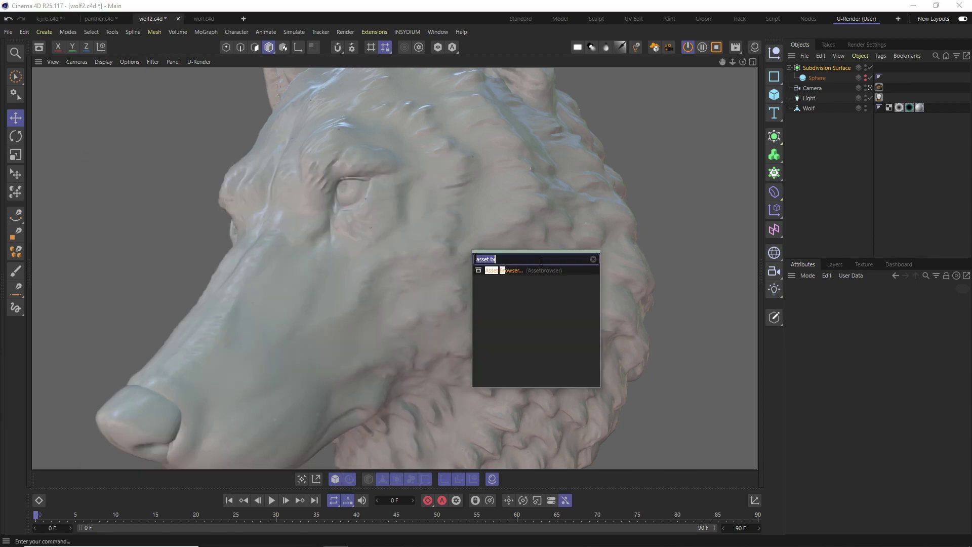
pyautogui.click(517, 271)
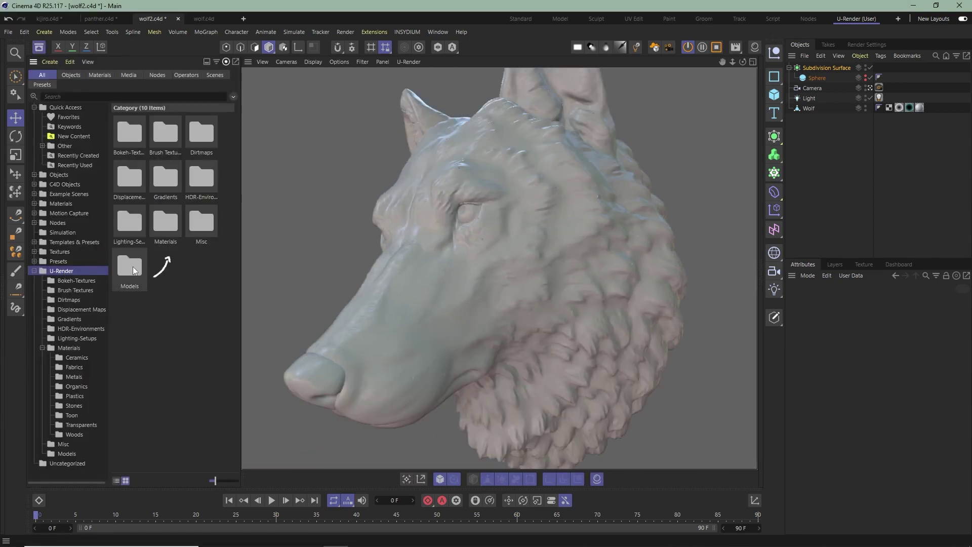
pyautogui.doubleClick(167, 231)
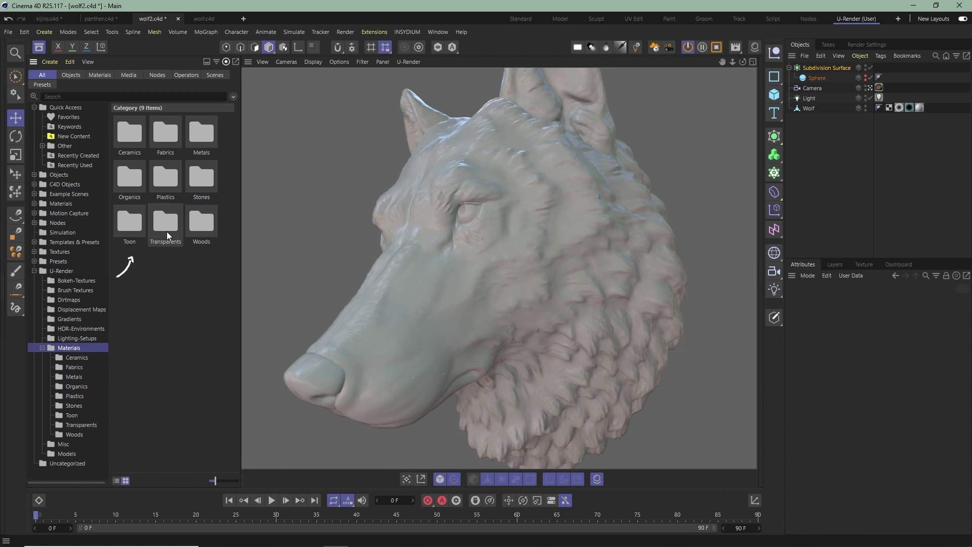
pyautogui.doubleClick(129, 228)
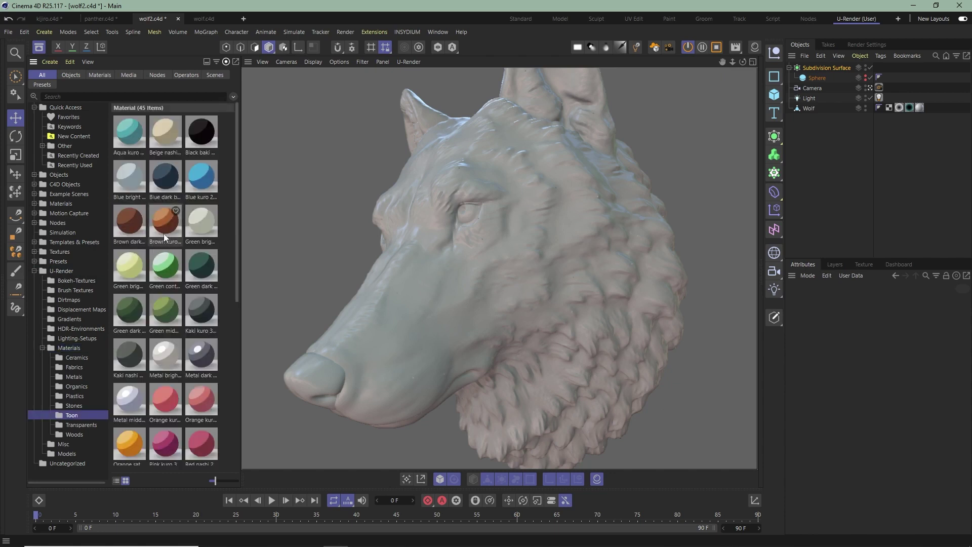
# Apply a green toon material, Metal middle kuro 3 col and the aqua Rimlight waterorb material to the wolf head in turn.
pyautogui.moveTo(165, 310); pyautogui.dragTo(463, 243)
pyautogui.moveTo(129, 400); pyautogui.dragTo(165, 387)
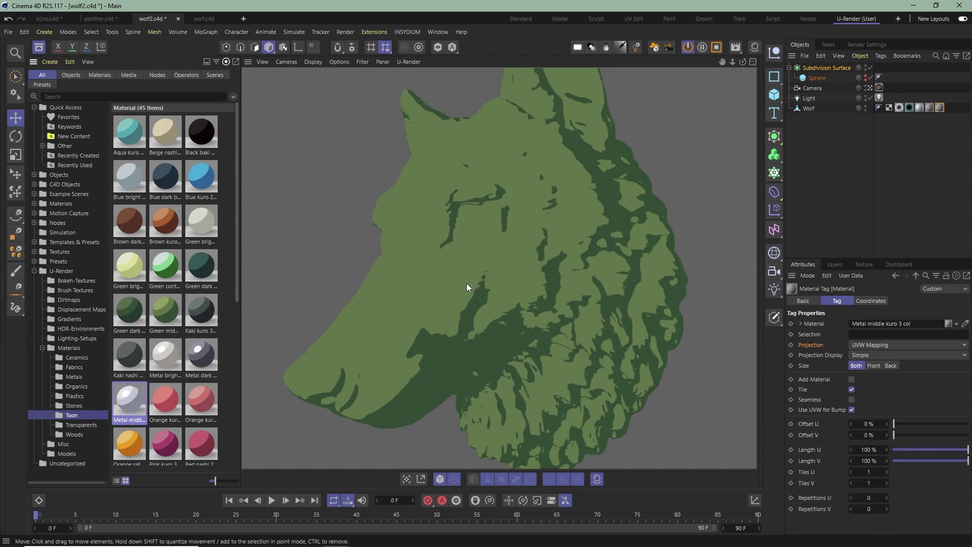
pyautogui.scroll(-2, 170, 392)
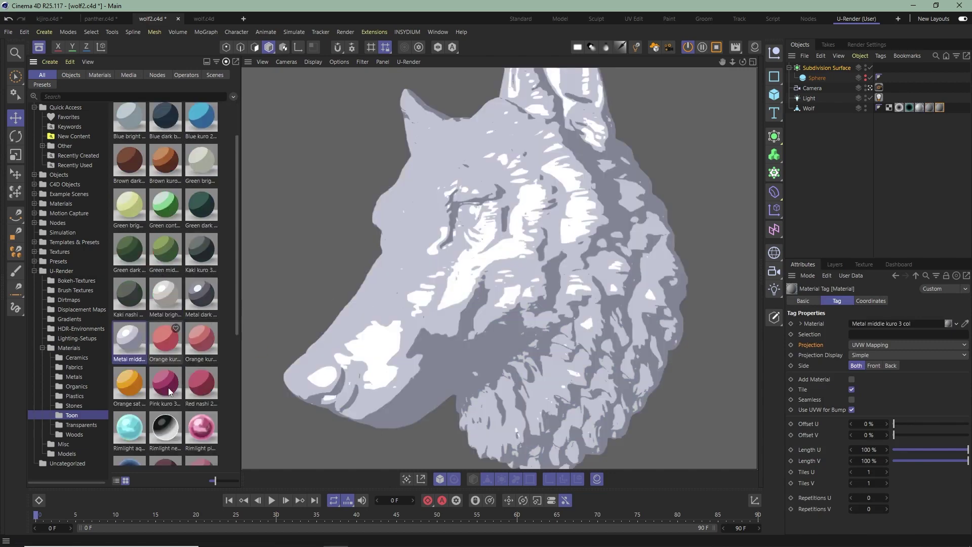
pyautogui.scroll(-3, 170, 392)
pyautogui.moveTo(132, 309); pyautogui.dragTo(208, 316)
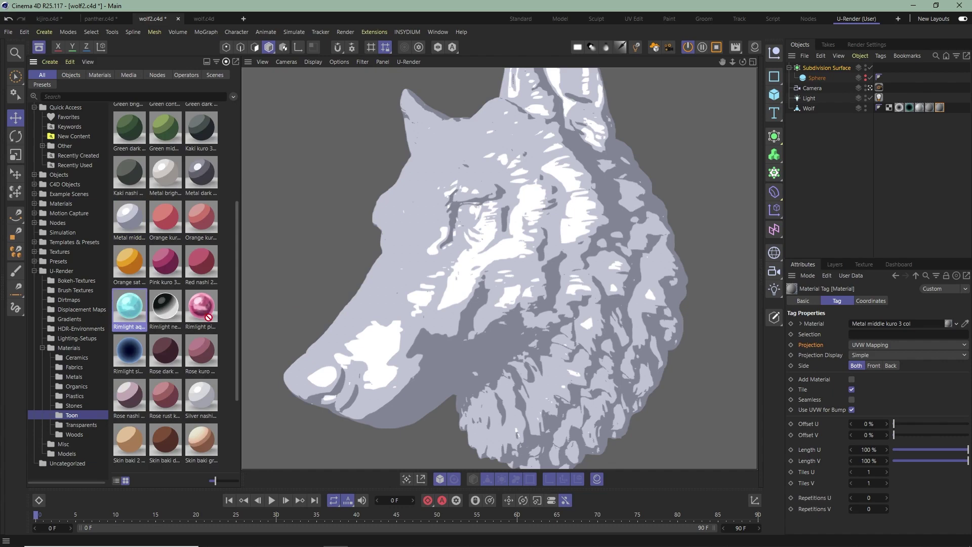
pyautogui.moveTo(561, 279); pyautogui.dragTo(561, 280)
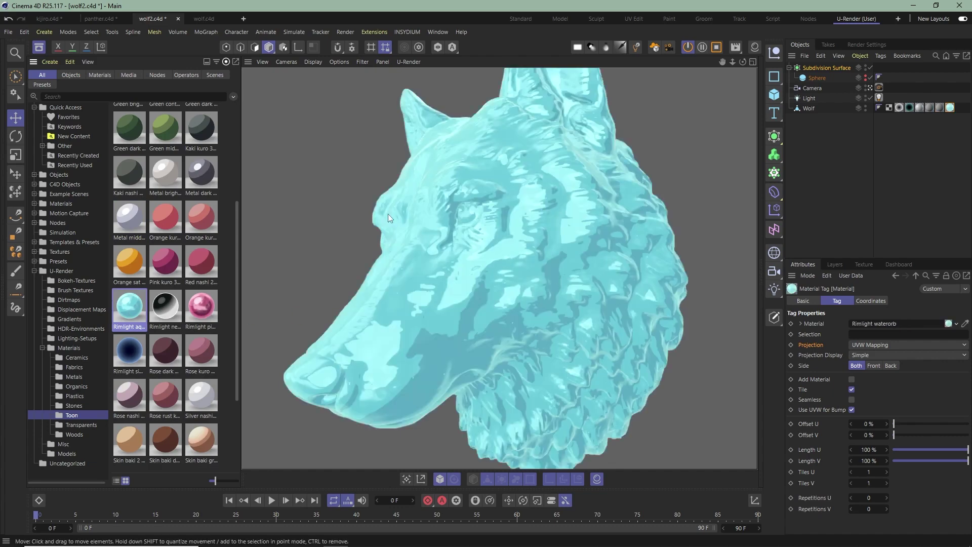
# Show the Material Manager, open the Rimlight waterorb material for editing, and compare it with its rim light off and on.
pyautogui.click(755, 47)
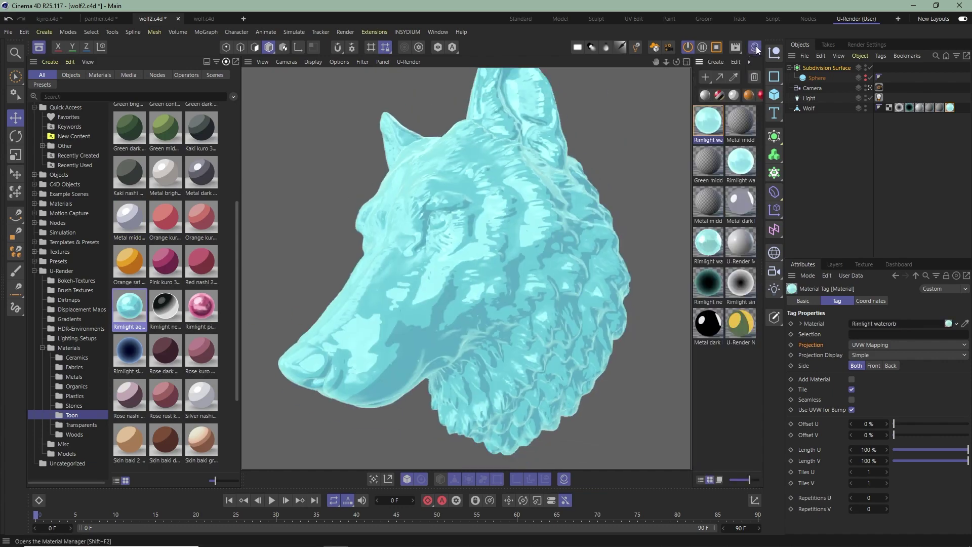
pyautogui.click(714, 120)
pyautogui.doubleClick(715, 120)
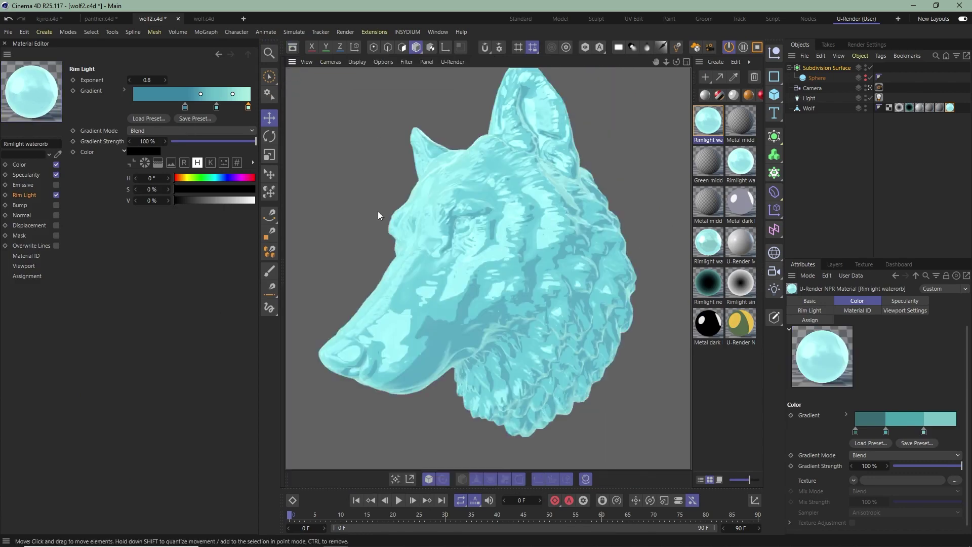
pyautogui.click(56, 196)
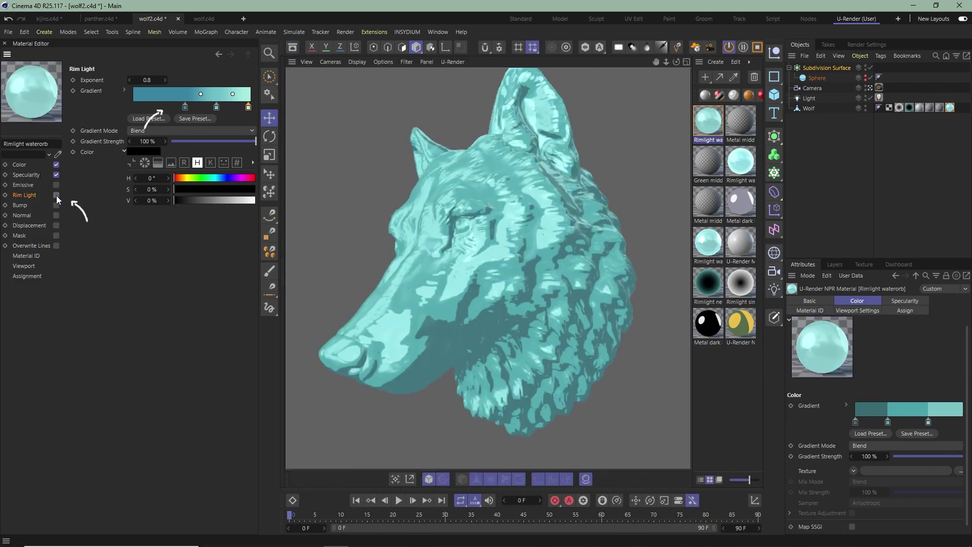
pyautogui.click(56, 195)
# Set all rim light gradient knots to Step interpolation and shift them towards the dark end, with the first at 0% and the last at 77.922%.
pyautogui.rightClick(186, 107)
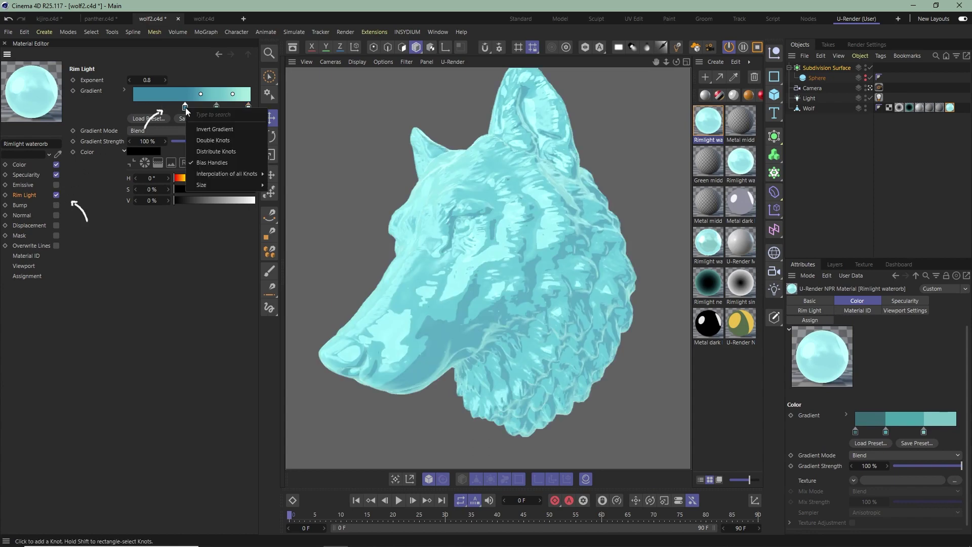
pyautogui.moveTo(239, 174)
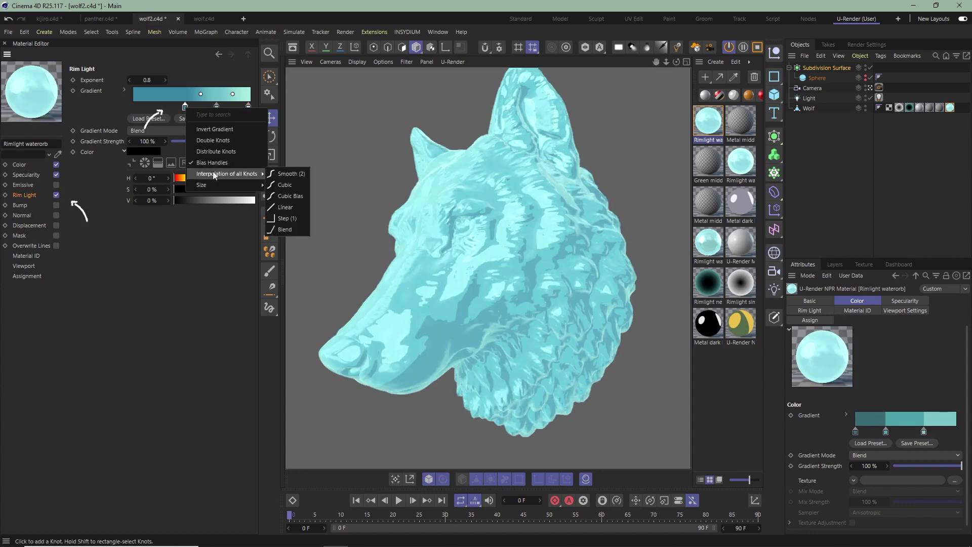
pyautogui.click(297, 220)
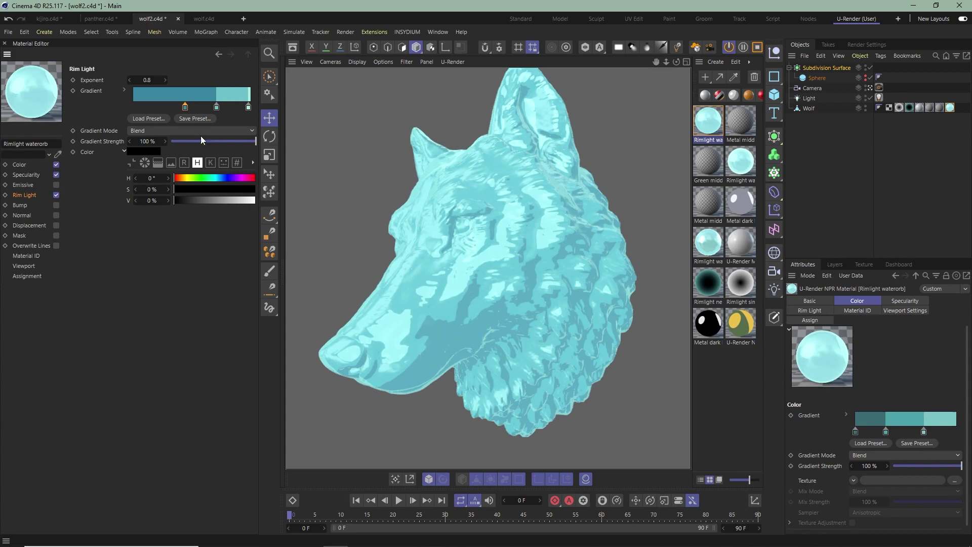
pyautogui.moveTo(184, 107); pyautogui.dragTo(133, 107)
pyautogui.moveTo(216, 108); pyautogui.dragTo(183, 114)
pyautogui.moveTo(249, 107); pyautogui.dragTo(225, 116)
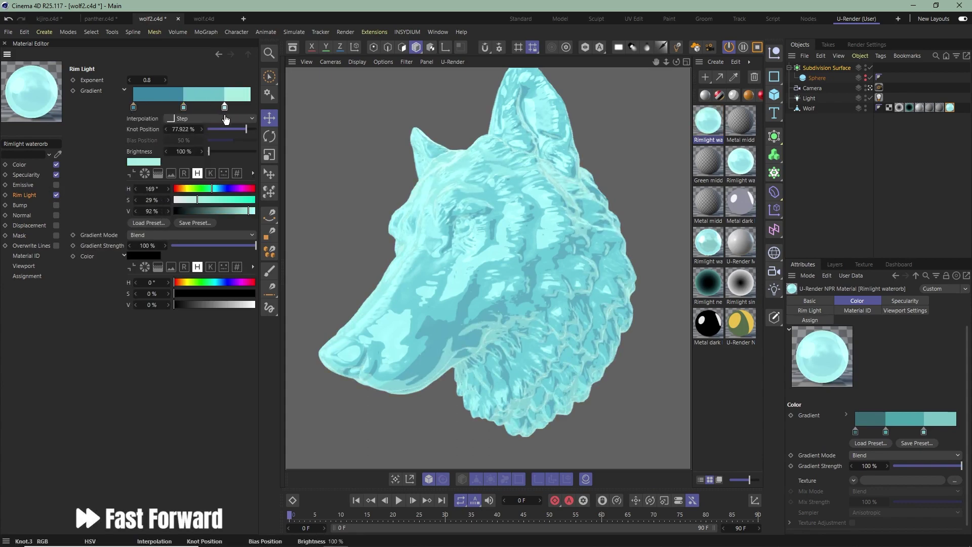
# Recolour the first rim light knot blue-violet, move the middle knot to 48.485%, and compare the rim light off and on.
pyautogui.click(133, 107)
pyautogui.moveTo(218, 188)
pyautogui.mouseDown()
pyautogui.moveTo(245, 189)
pyautogui.moveTo(230, 189)
pyautogui.mouseUp()
pyautogui.moveTo(184, 108)
pyautogui.mouseDown()
pyautogui.moveTo(171, 109)
pyautogui.moveTo(190, 107)
pyautogui.mouseUp()
pyautogui.click(57, 195)
pyautogui.click(56, 195)
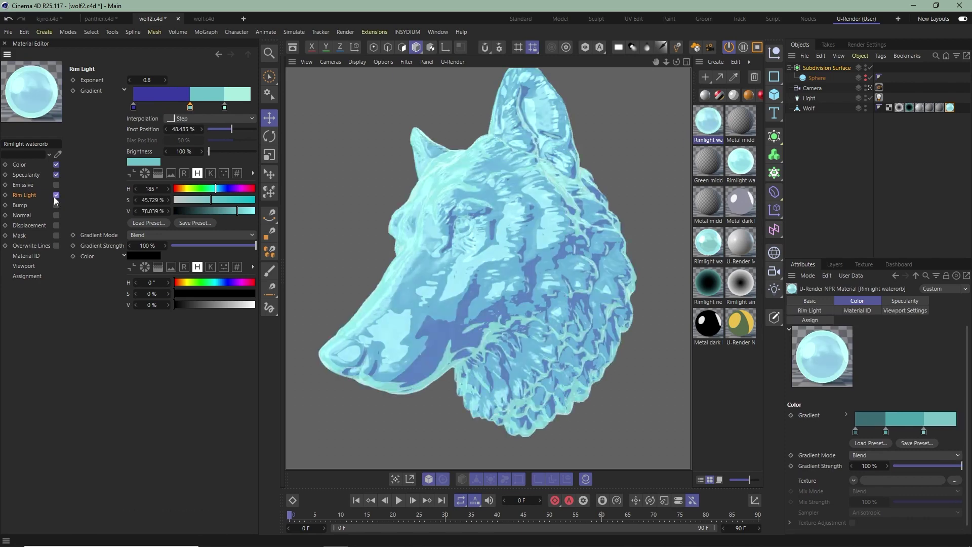
# Make the first knot of the material's specularity gradient white and set its interpolation to Smooth.
pyautogui.click(27, 174)
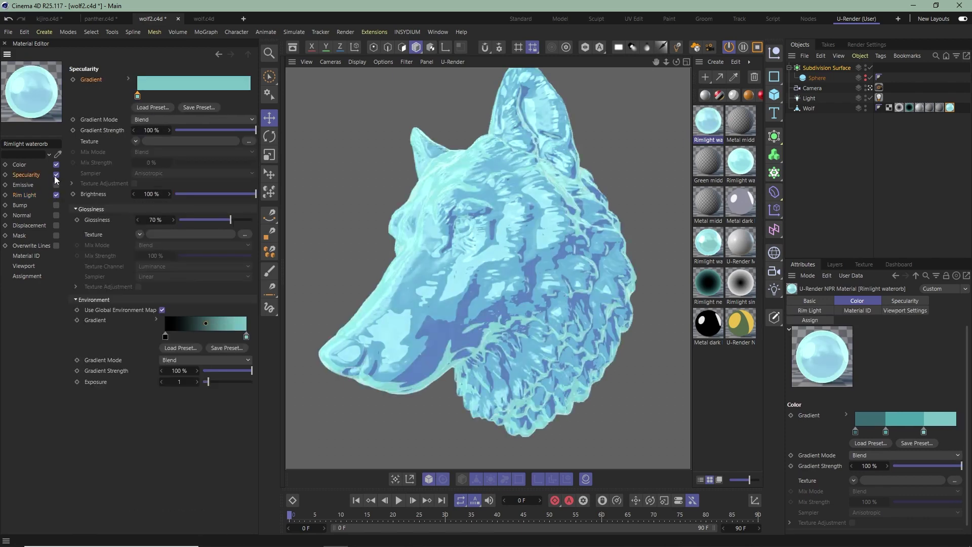
pyautogui.click(55, 174)
pyautogui.click(128, 79)
pyautogui.moveTo(237, 200); pyautogui.dragTo(178, 188)
pyautogui.click(211, 107)
pyautogui.click(192, 117)
# Adjust the second specularity knot to position 23.318% and hue 360°, and lower the specularity gradient strength to 13%.
pyautogui.moveTo(206, 96); pyautogui.dragTo(163, 97)
pyautogui.click(239, 178)
pyautogui.moveTo(246, 182); pyautogui.dragTo(255, 178)
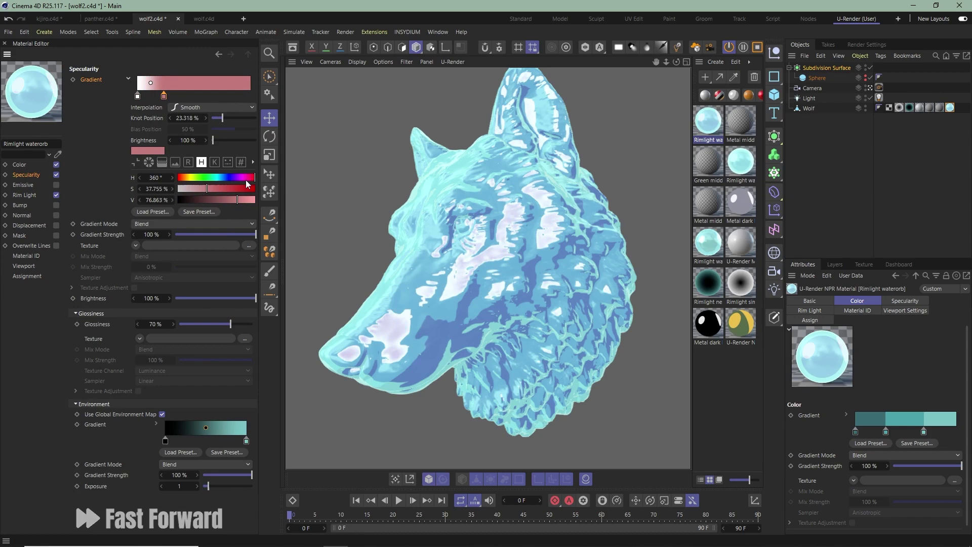
pyautogui.moveTo(220, 234); pyautogui.dragTo(197, 236)
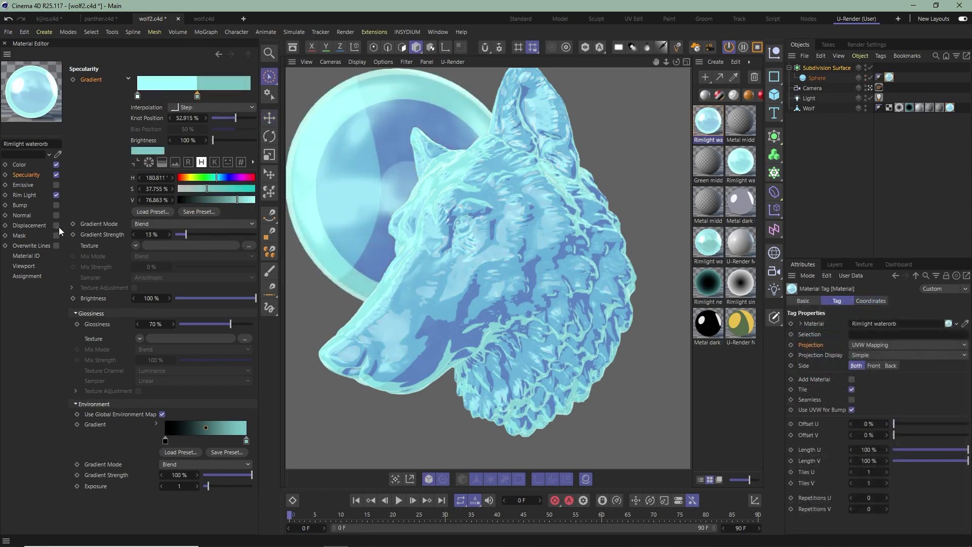
# Enable the material's Noise displacement and play the animation to preview it.
pyautogui.click(57, 226)
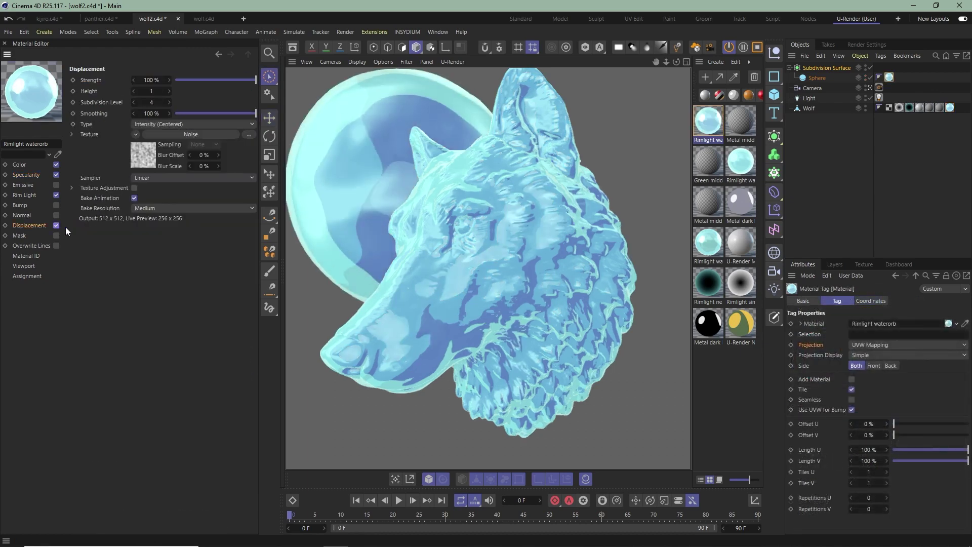
pyautogui.click(398, 500)
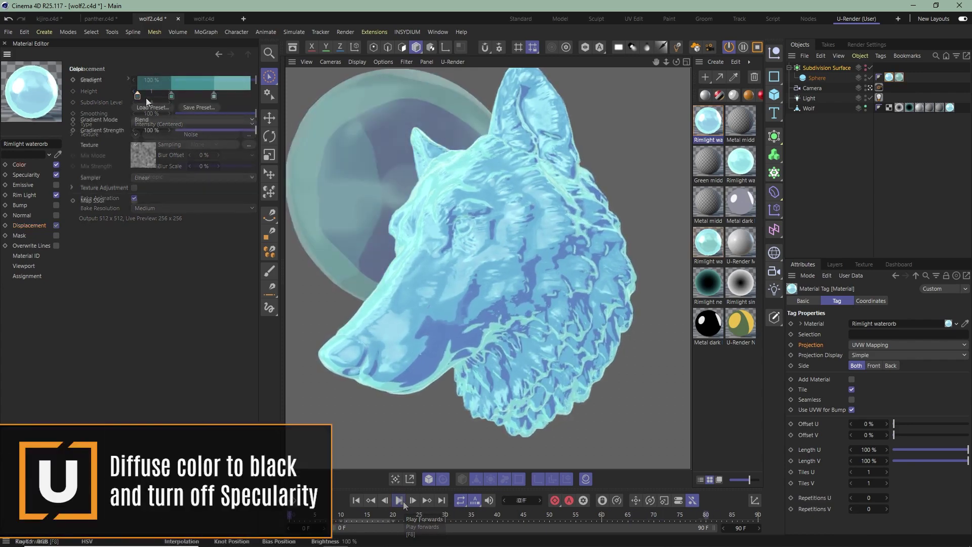
# Reduce the material's color gradient to plain black and turn off its specularity.
pyautogui.click(213, 102)
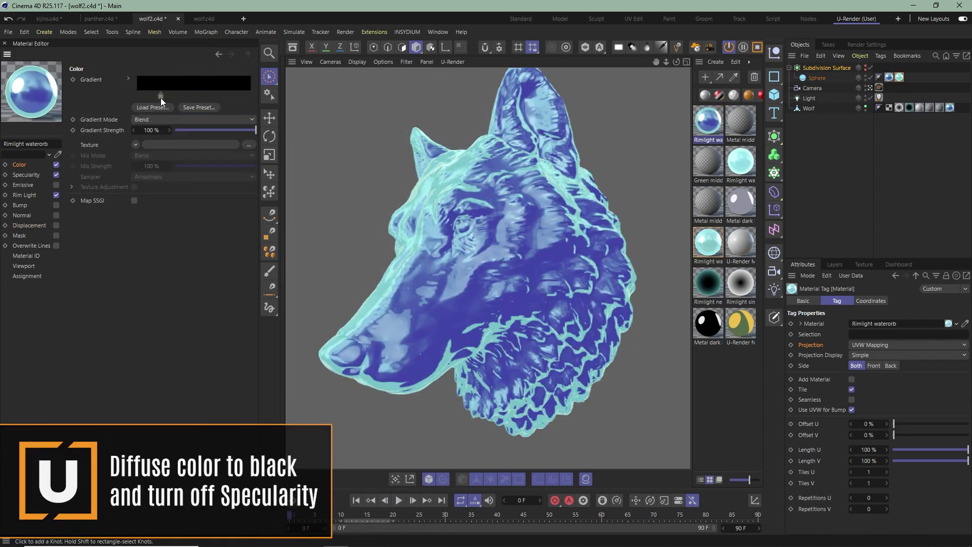
pyautogui.click(37, 176)
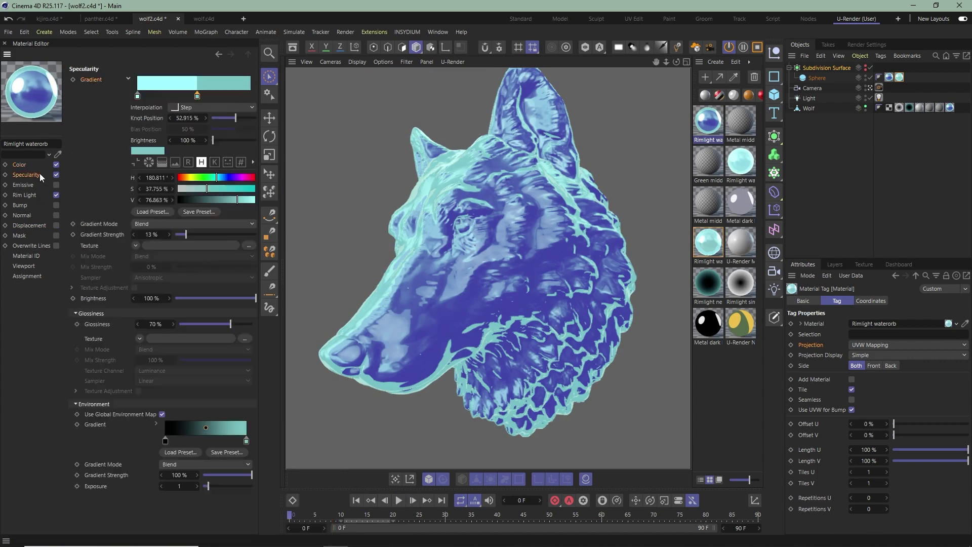
pyautogui.click(55, 175)
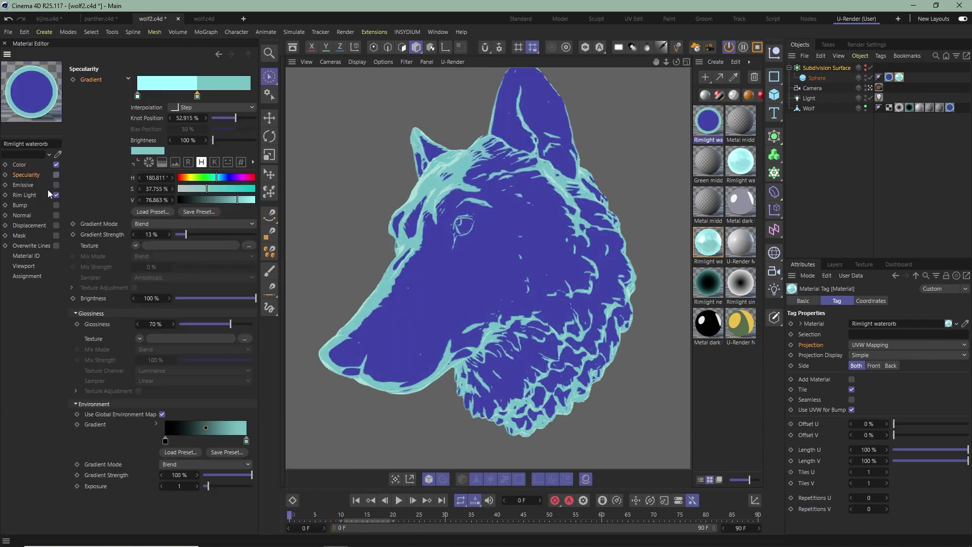
# Delete the middle knot of the rim light gradient, leaving one knot turned black and the other placed at 100%.
pyautogui.click(36, 195)
pyautogui.press('Delete')
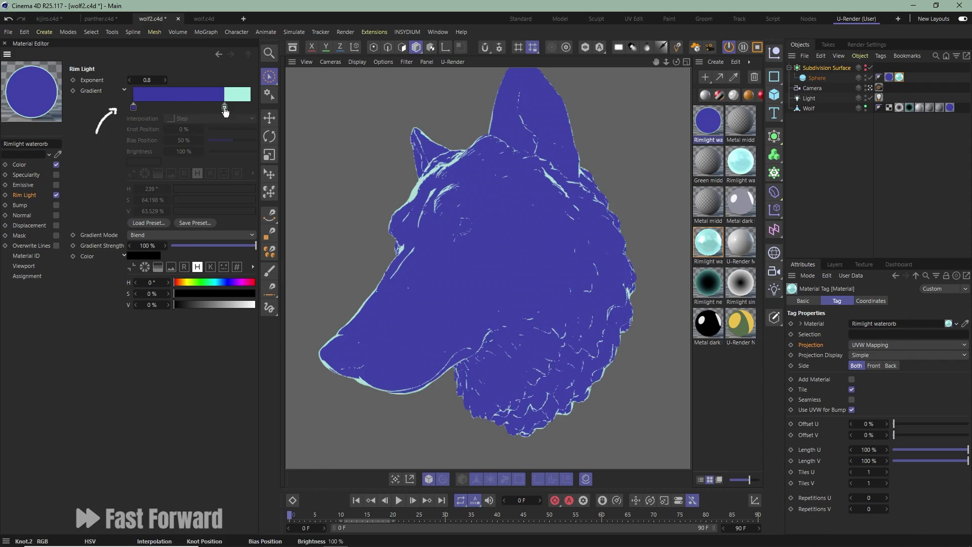
pyautogui.click(224, 108)
pyautogui.moveTo(250, 211); pyautogui.dragTo(127, 211)
pyautogui.moveTo(126, 108); pyautogui.dragTo(250, 107)
# Give the rim light gradient Smooth interpolation, with the black knot at 0% and the bias shifted close to the bright end.
pyautogui.click(203, 118)
pyautogui.click(194, 126)
pyautogui.moveTo(224, 107); pyautogui.dragTo(133, 108)
pyautogui.moveTo(194, 95); pyautogui.dragTo(236, 95)
# Colour the rim light gradient's last knot light blue with hue 201°, saturation 52% and value 100%.
pyautogui.click(250, 107)
pyautogui.moveTo(228, 189)
pyautogui.mouseDown()
pyautogui.moveTo(213, 188)
pyautogui.moveTo(256, 211)
pyautogui.moveTo(216, 200)
pyautogui.mouseUp()
pyautogui.click(233, 211)
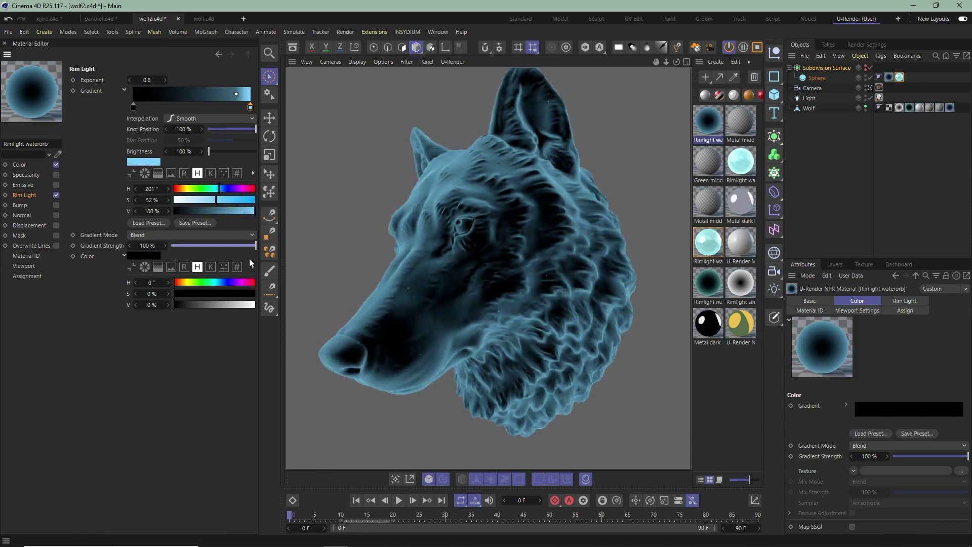
# Set the U-Render environment background color to black in the render settings.
pyautogui.click(867, 45)
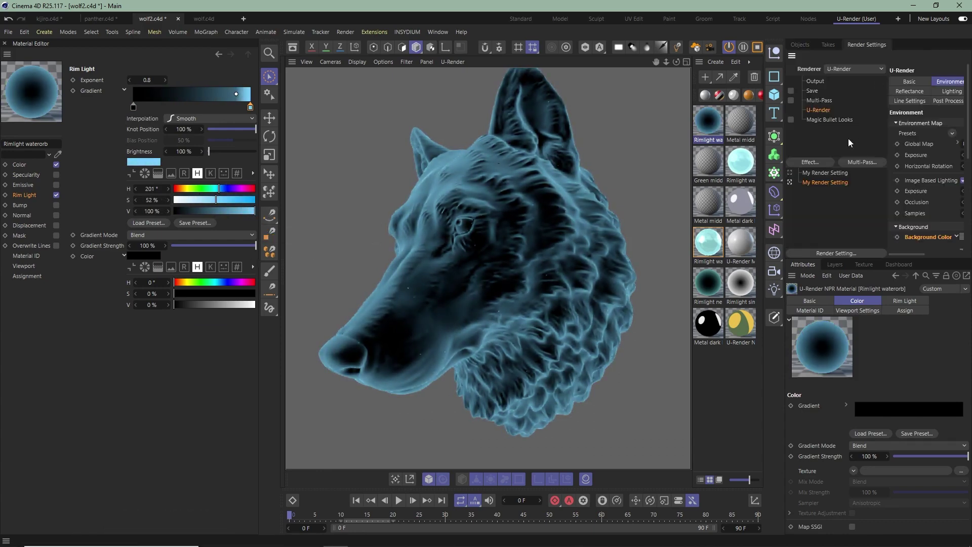
pyautogui.click(962, 238)
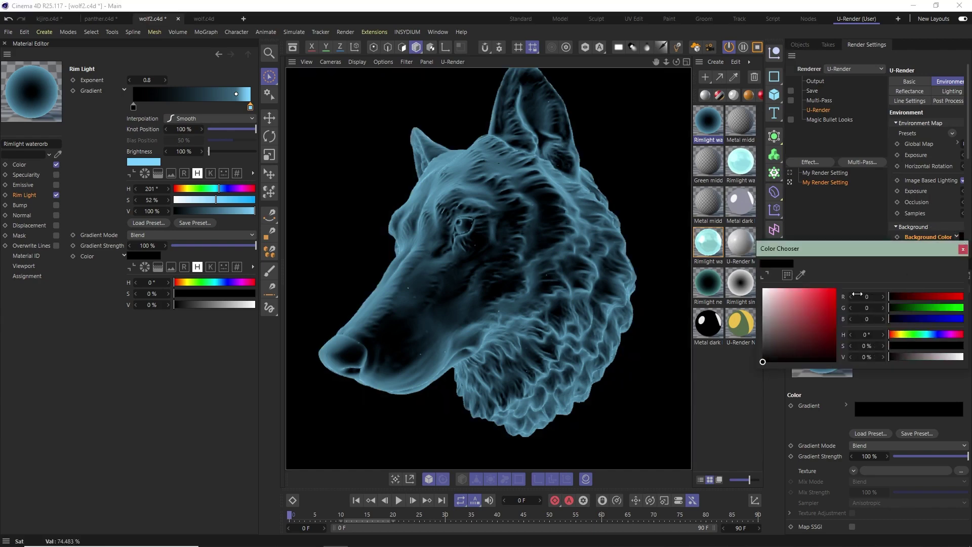
pyautogui.click(963, 249)
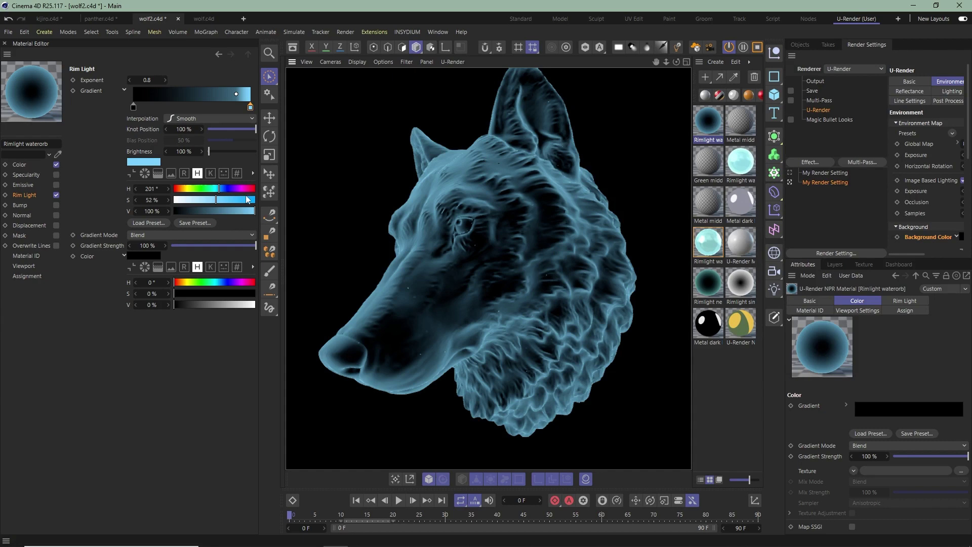
# Apply the Rimlight simple blue material from U-Render's Toon asset library to the wolf head.
pyautogui.moveTo(243, 247); pyautogui.dragTo(255, 264)
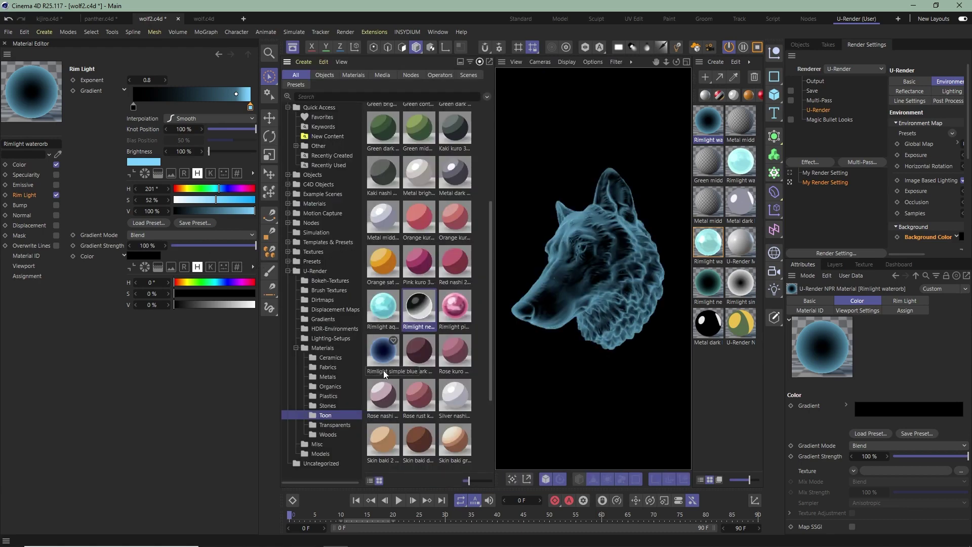
pyautogui.moveTo(385, 357); pyautogui.dragTo(588, 263)
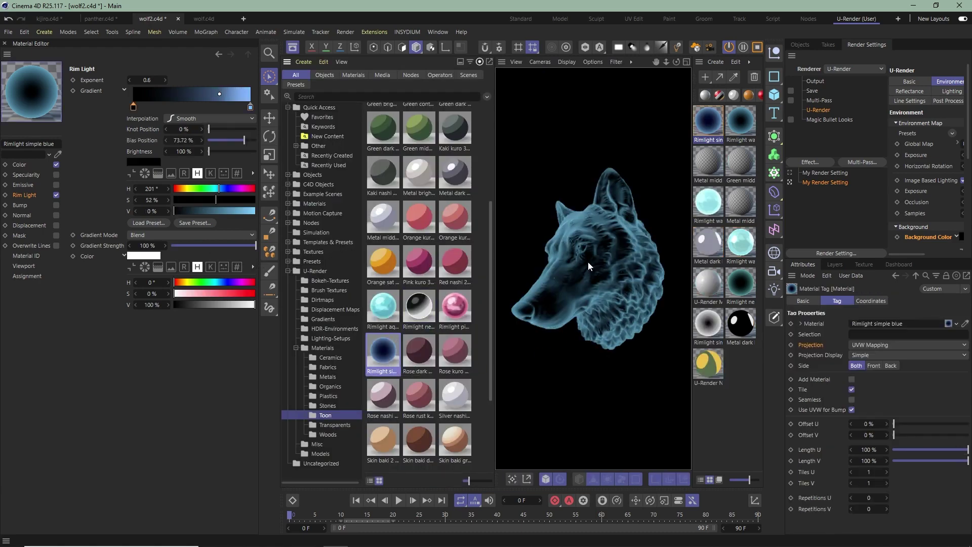
pyautogui.click(293, 47)
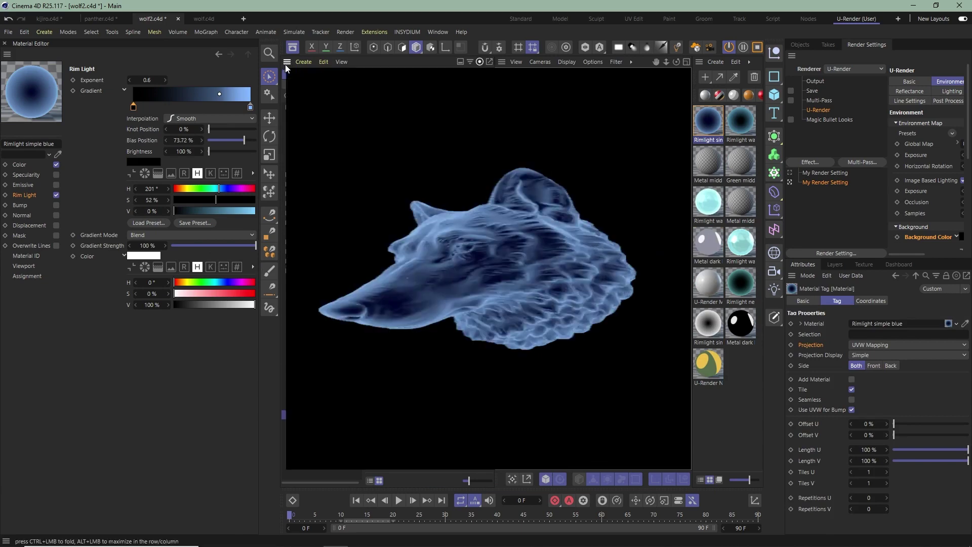
# Turn the rim light gradient's bright end knot white by removing its saturation, and set the bias position to 74.46%.
pyautogui.moveTo(220, 93); pyautogui.dragTo(179, 94)
pyautogui.click(251, 108)
pyautogui.moveTo(214, 200); pyautogui.dragTo(174, 200)
pyautogui.moveTo(179, 94); pyautogui.dragTo(220, 94)
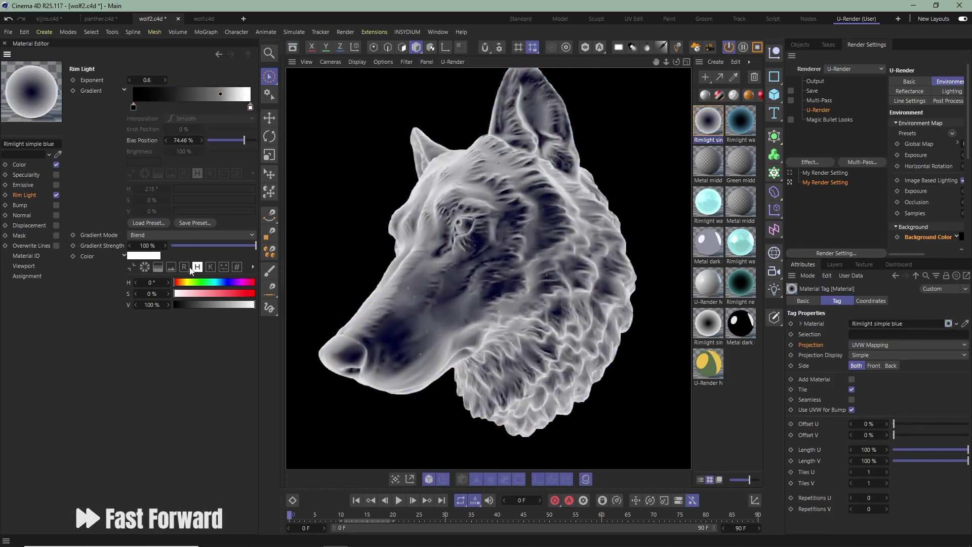
# Lower the rim light's gradient strength to 39% and turn its blend color black with value 0%.
pyautogui.moveTo(256, 246); pyautogui.dragTo(205, 246)
pyautogui.moveTo(255, 304); pyautogui.dragTo(174, 304)
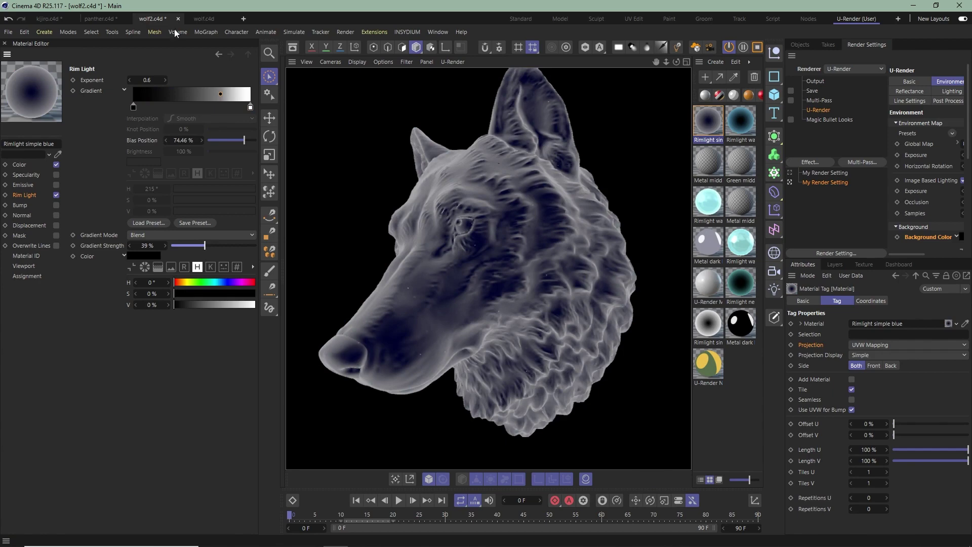
# In the panther.c4d scene, set the material tag's projection to Camera Mapping and assign the object Camera as its projection camera.
pyautogui.click(111, 22)
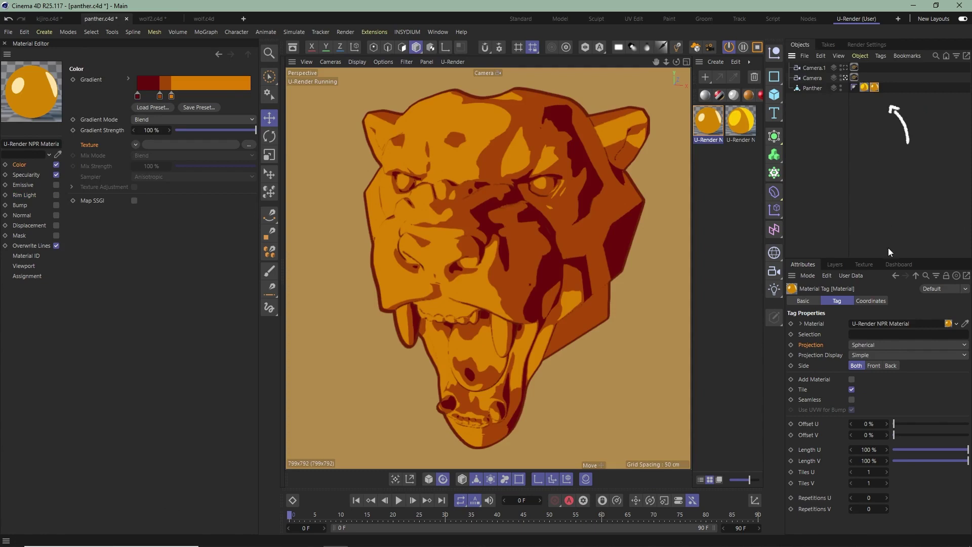
pyautogui.click(879, 345)
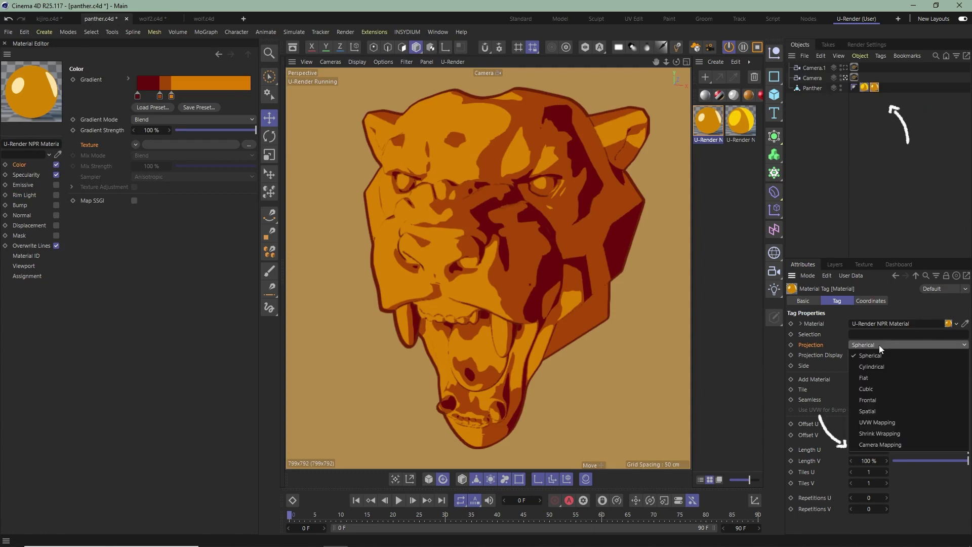
pyautogui.click(896, 445)
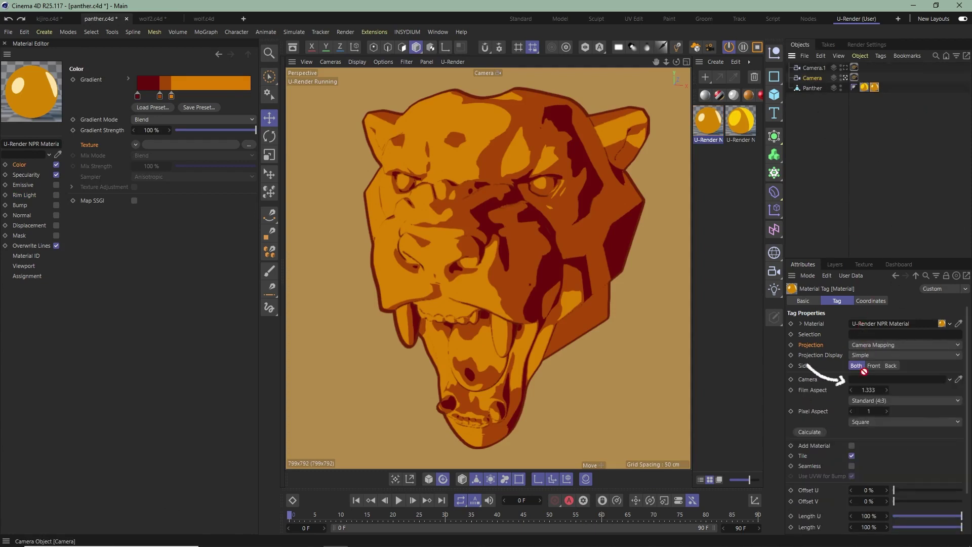
pyautogui.moveTo(866, 383); pyautogui.dragTo(866, 383)
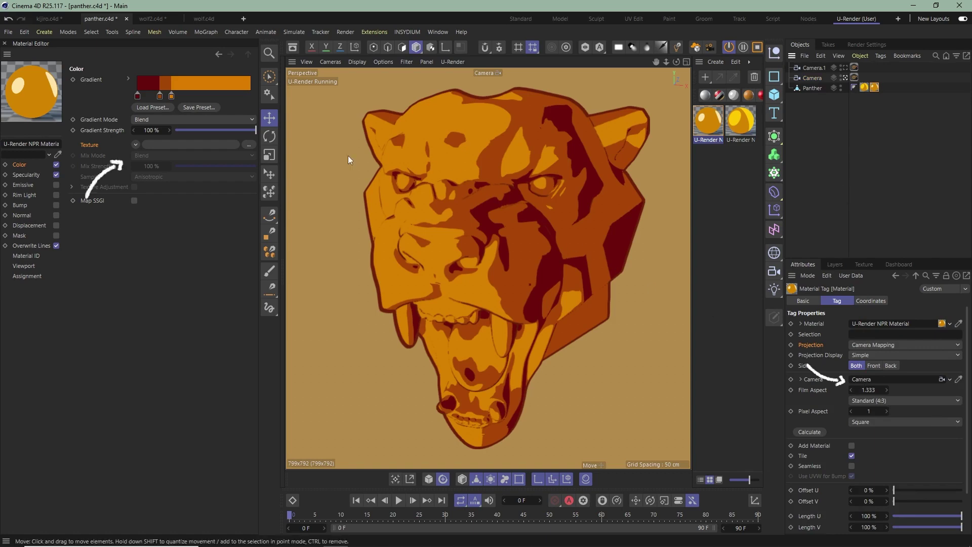
# Load dots8_scale2k.jpg as the panther material's color texture, blended in Multiply mode with a mix strength of 19%.
pyautogui.click(247, 145)
pyautogui.doubleClick(179, 101)
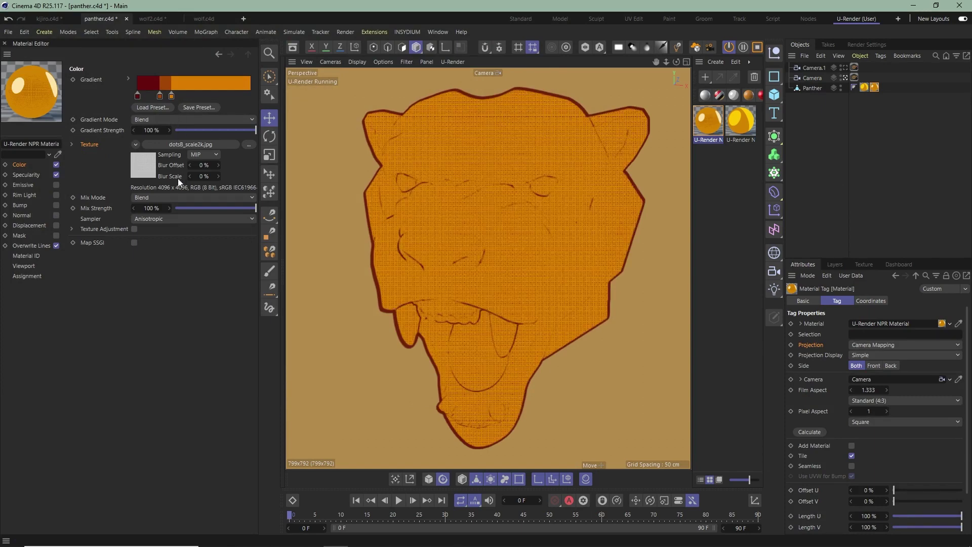
pyautogui.click(175, 198)
pyautogui.click(152, 230)
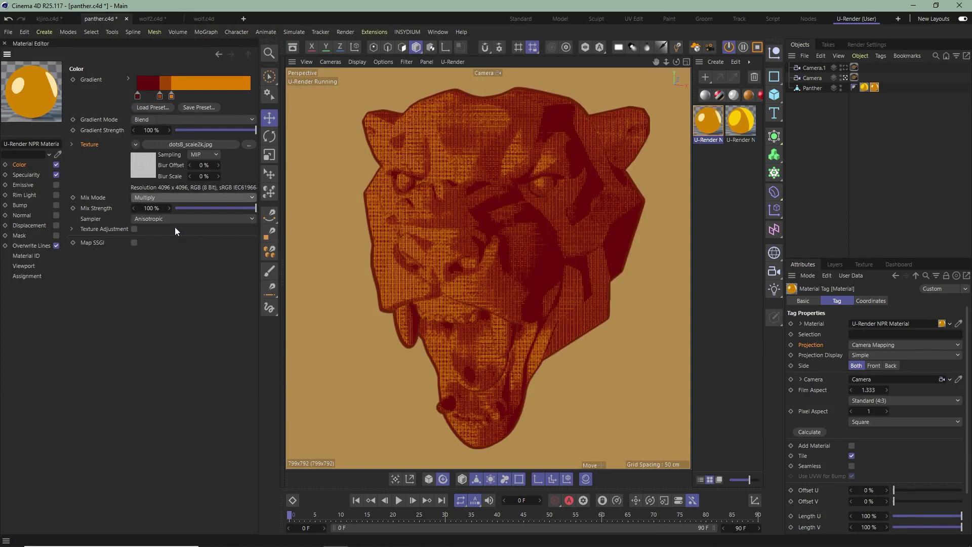
pyautogui.moveTo(243, 208); pyautogui.dragTo(191, 210)
# Set the panther material tag's Length U and Length V to 500% to enlarge the projected dot pattern.
pyautogui.scroll(10, 545, 261)
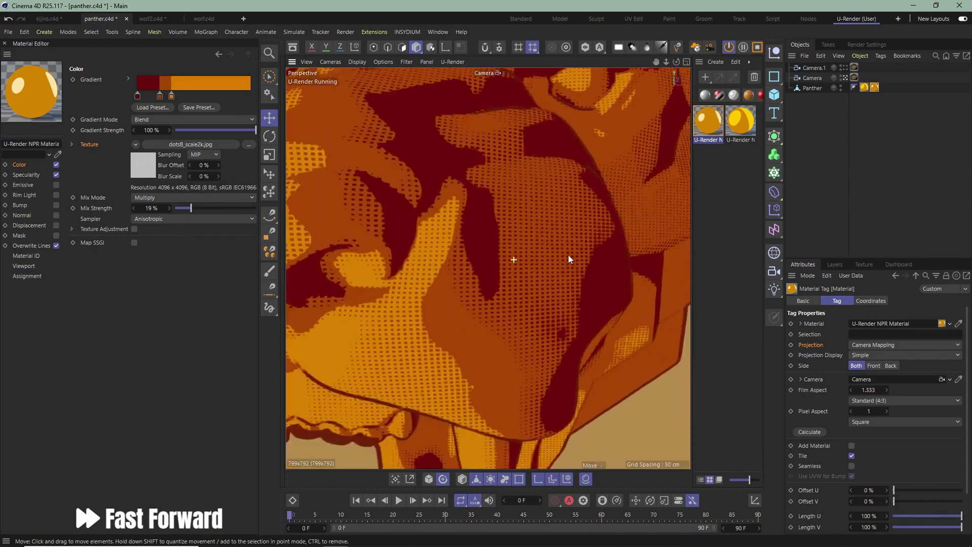
pyautogui.scroll(-5, 551, 269)
pyautogui.scroll(6, 517, 309)
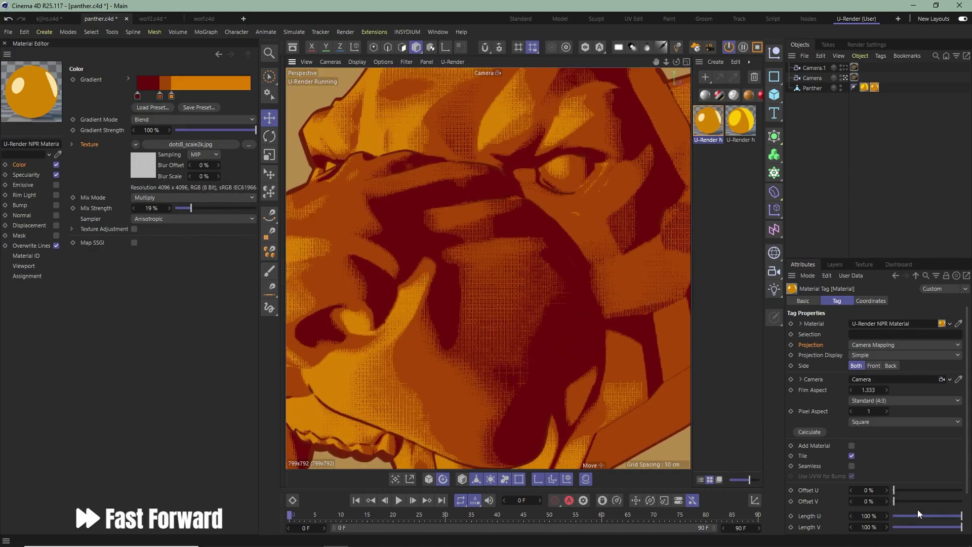
pyautogui.click(873, 516)
pyautogui.write('5500')
pyautogui.press('Return')
pyautogui.scroll(-4, 576, 373)
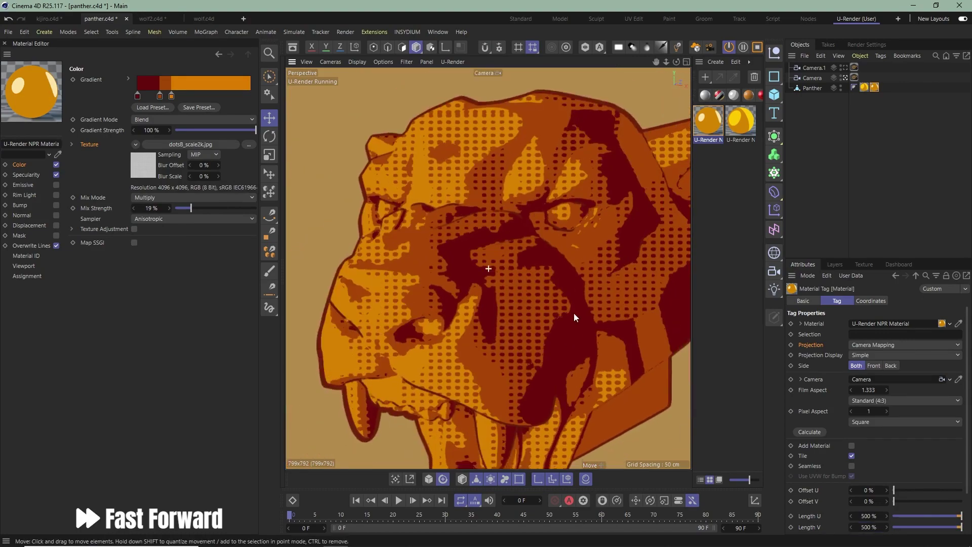
pyautogui.scroll(3, 531, 308)
pyautogui.scroll(-3, 531, 307)
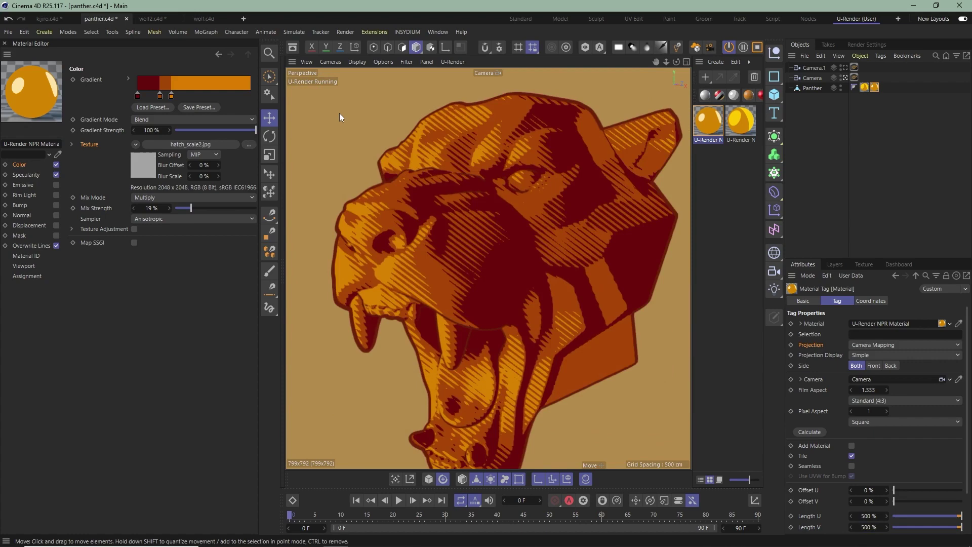
# Raise the mix strength of the panther material's color texture to 36%.
pyautogui.moveTo(191, 208)
pyautogui.mouseDown()
pyautogui.moveTo(214, 212)
pyautogui.moveTo(201, 210)
pyautogui.mouseUp()
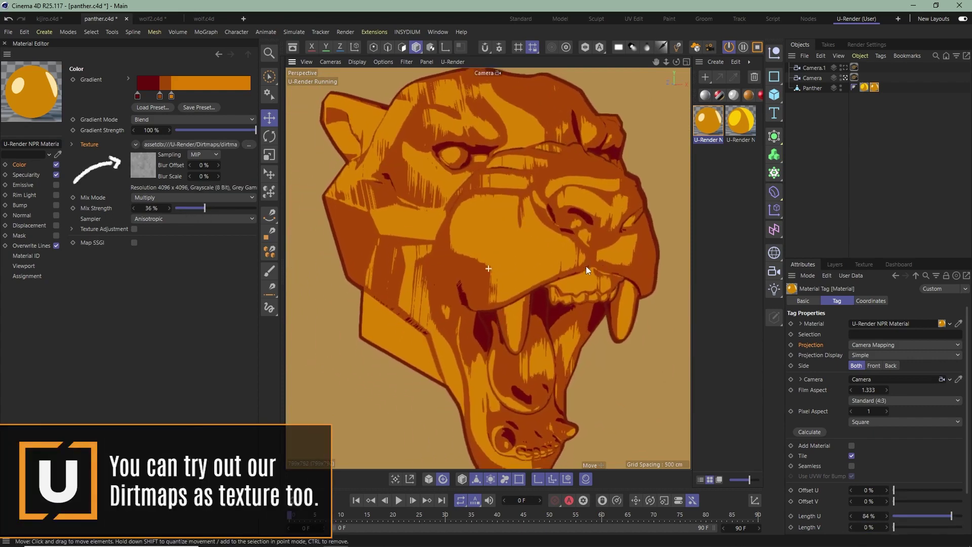
pyautogui.keyDown('alt'); pyautogui.moveTo(524, 291); pyautogui.dragTo(509, 297); pyautogui.keyUp('alt')
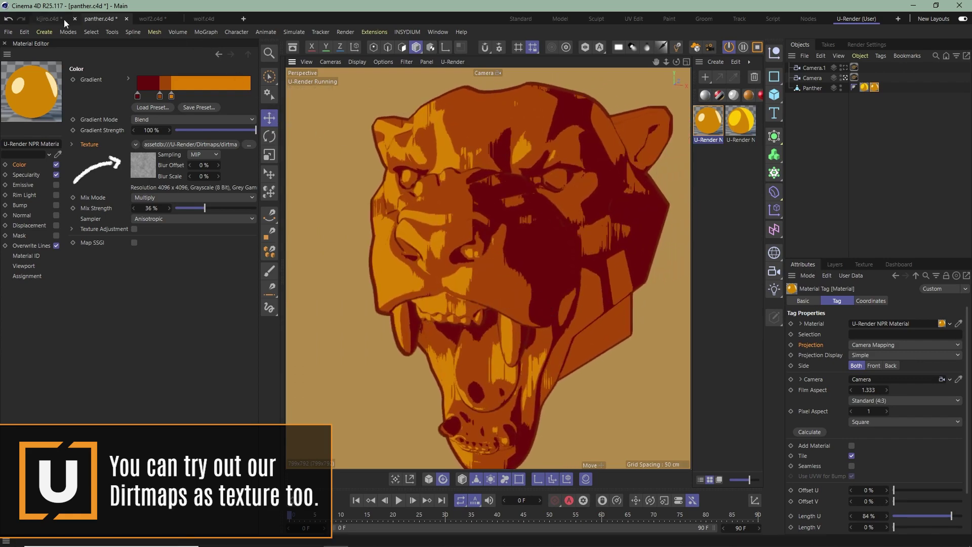
# Switch to the kijiro.c4d scene and resume the paused U-Render viewport rendering.
pyautogui.click(50, 20)
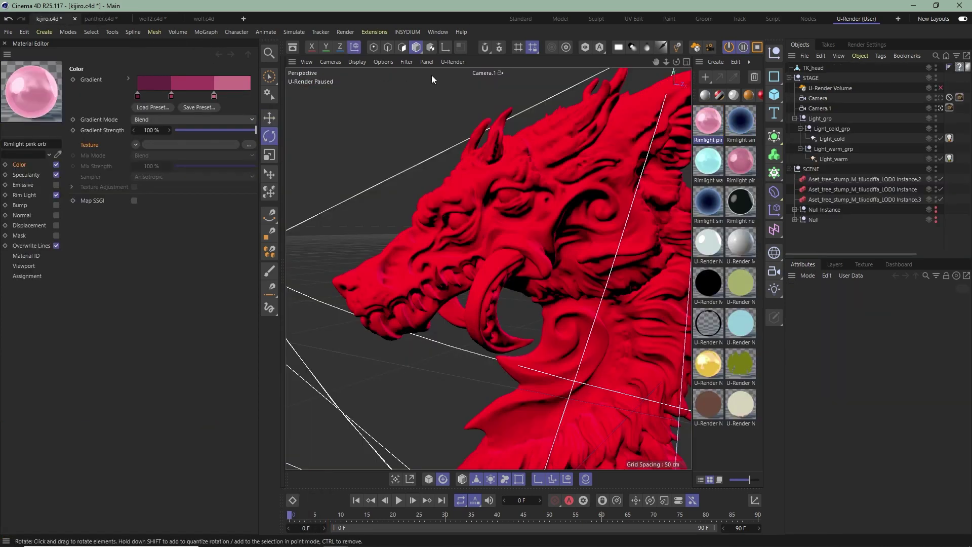
pyautogui.click(444, 60)
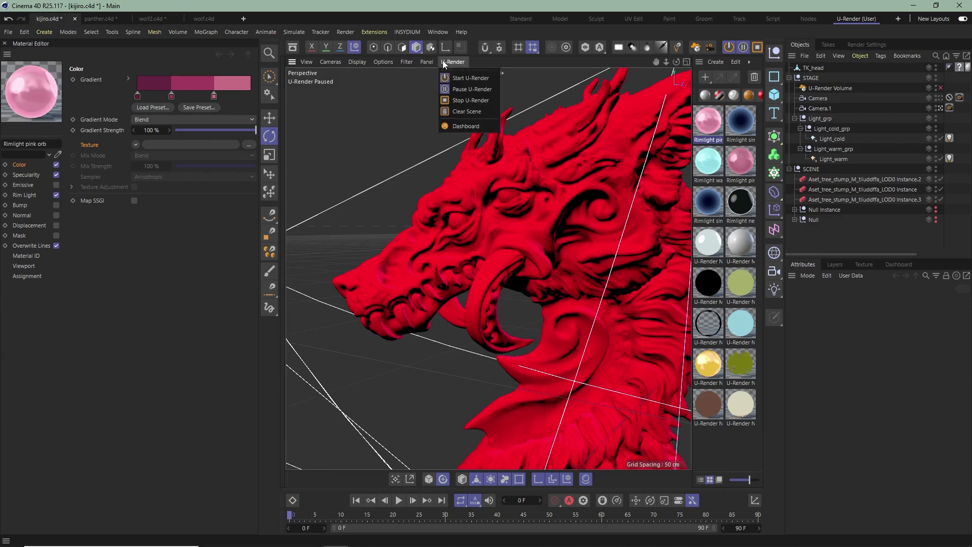
pyautogui.click(457, 87)
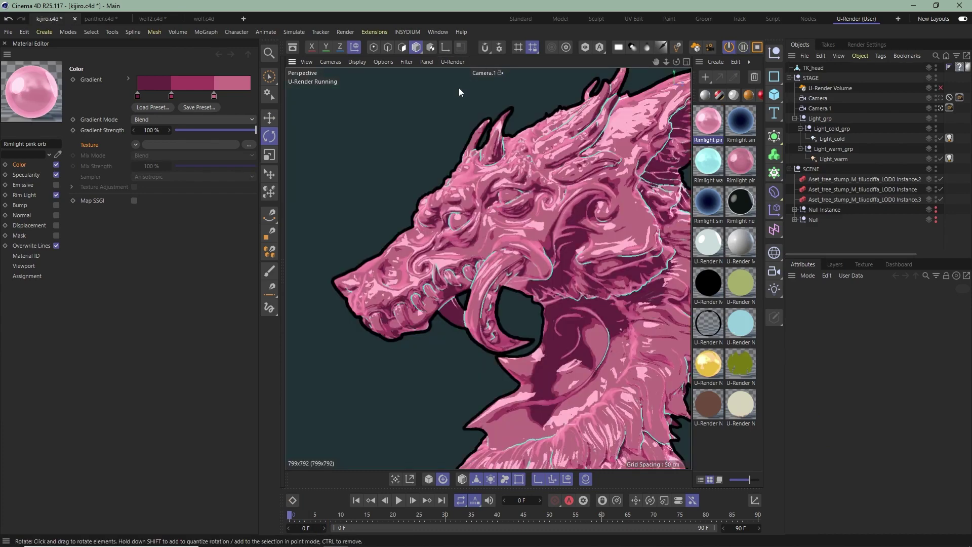
# In the Rimlight pink orb material's Overwrite Lines settings, assign the two-dot image from U-Render's Brush Textures as brush texture.
pyautogui.click(29, 247)
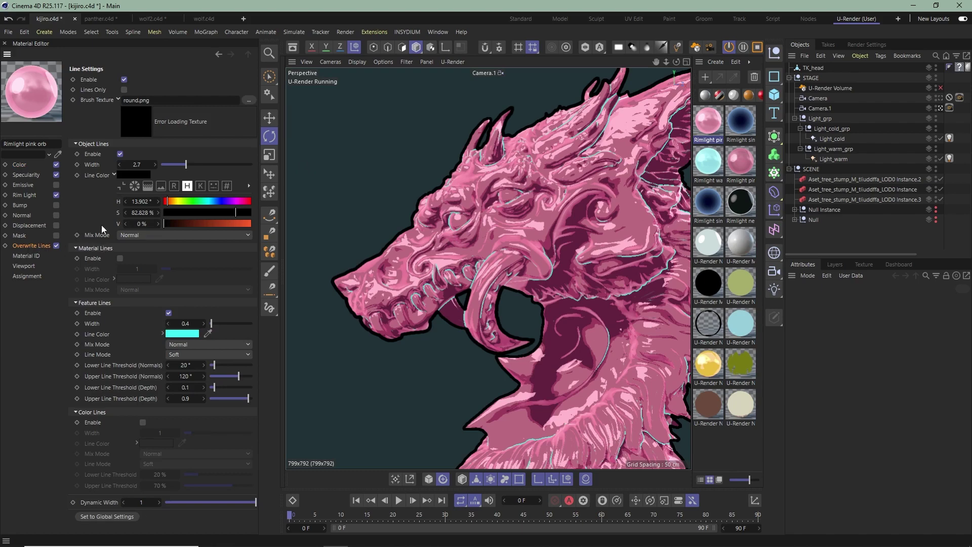
pyautogui.click(123, 81)
pyautogui.click(120, 81)
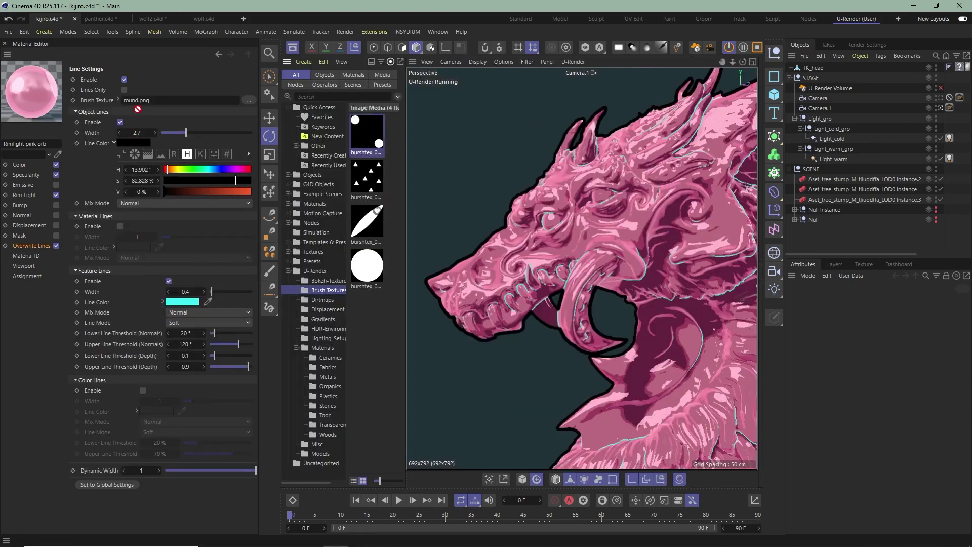
pyautogui.moveTo(137, 110); pyautogui.dragTo(151, 101)
# Set the object line width of the Rimlight pink orb material to 4.8.
pyautogui.scroll(3, 526, 220)
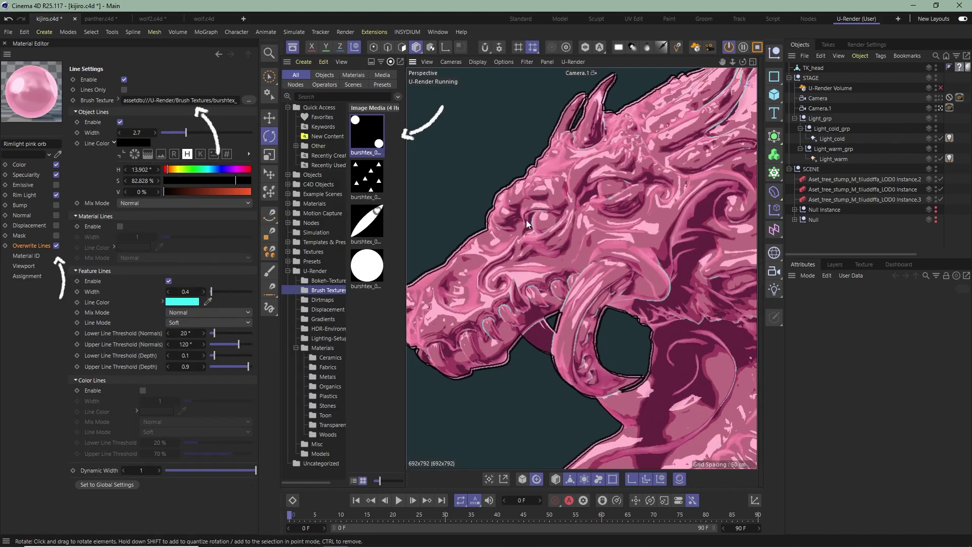
pyautogui.keyDown('alt'); pyautogui.moveTo(538, 251); pyautogui.dragTo(599, 213, button='middle'); pyautogui.keyUp('alt')
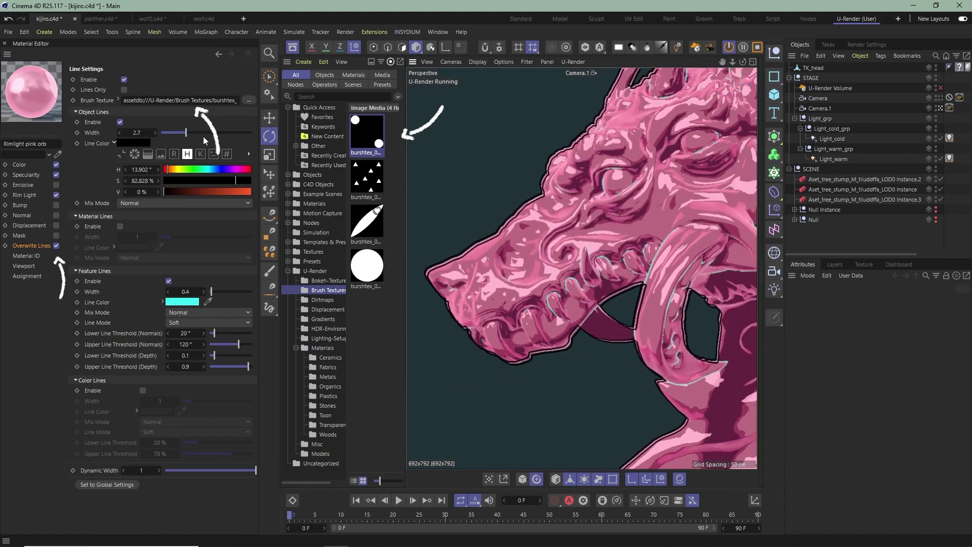
pyautogui.moveTo(186, 137); pyautogui.dragTo(206, 142)
pyautogui.keyDown('alt'); pyautogui.moveTo(476, 259); pyautogui.dragTo(629, 337); pyautogui.keyUp('alt')
# Replace the line brush texture with the scattered-triangles image from the library and set the object line width to 8.8.
pyautogui.moveTo(372, 198); pyautogui.dragTo(178, 161)
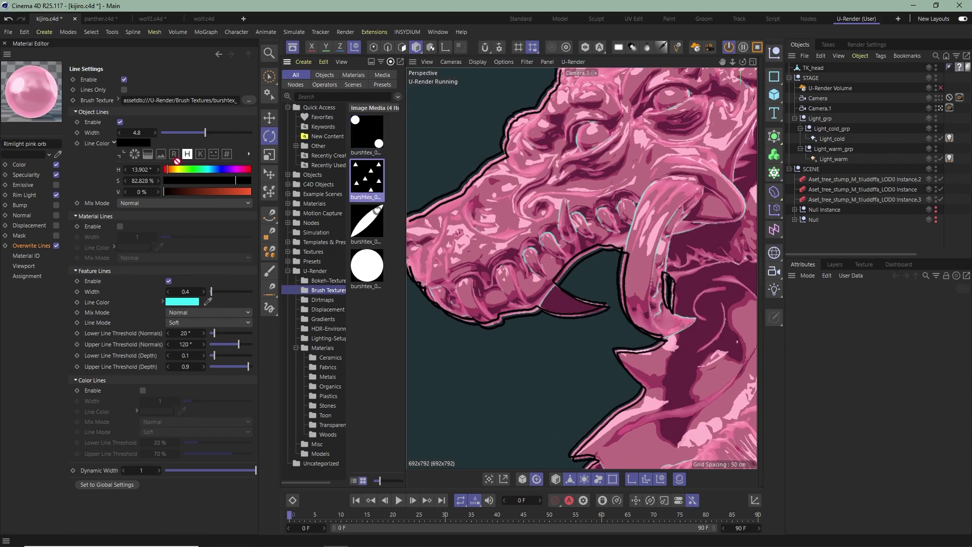
pyautogui.moveTo(152, 108); pyautogui.dragTo(152, 103)
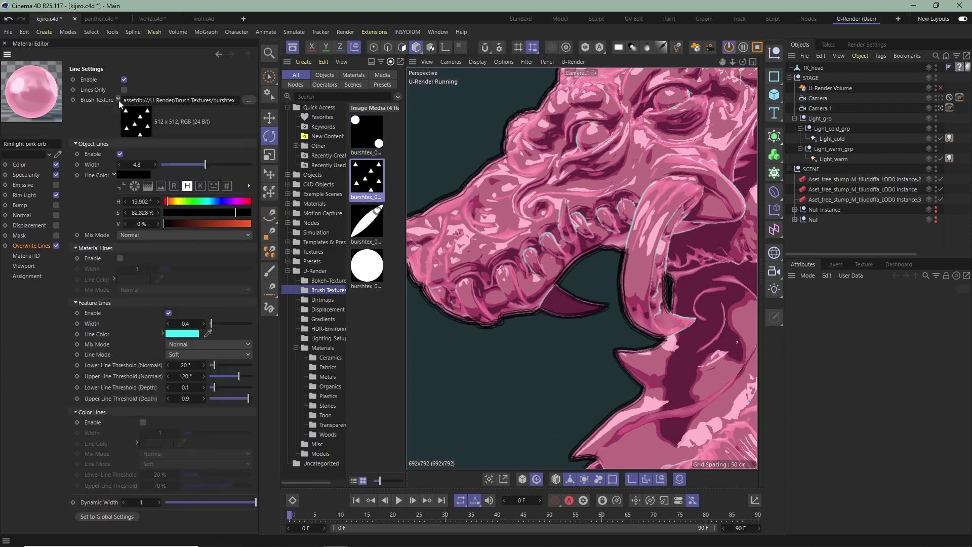
pyautogui.moveTo(205, 165); pyautogui.dragTo(242, 173)
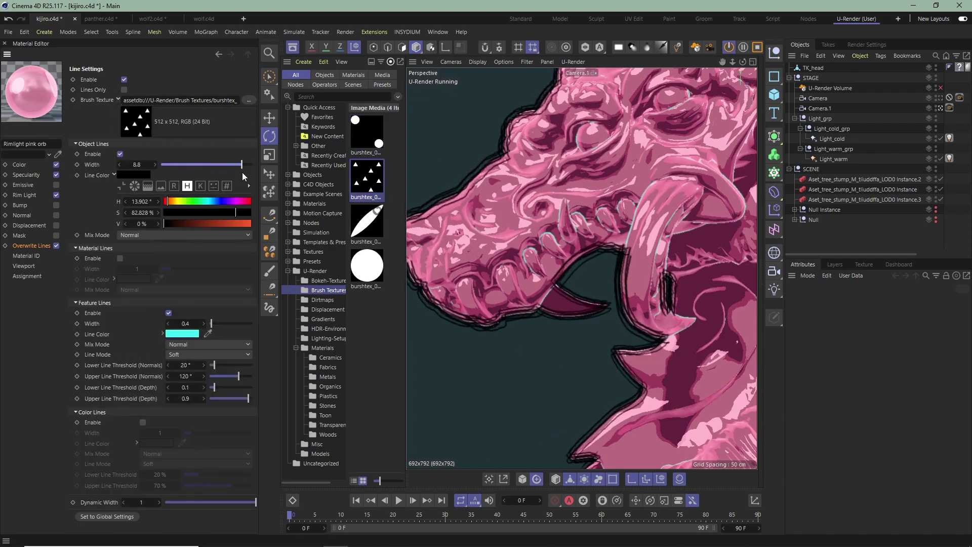
# Examine the sketchy brush outline on the whole creature bust and up close around its jaw and fangs.
pyautogui.keyDown('alt'); pyautogui.moveTo(560, 257); pyautogui.dragTo(573, 300, button='right'); pyautogui.keyUp('alt')
pyautogui.keyDown('alt'); pyautogui.moveTo(573, 299); pyautogui.dragTo(621, 342); pyautogui.keyUp('alt')
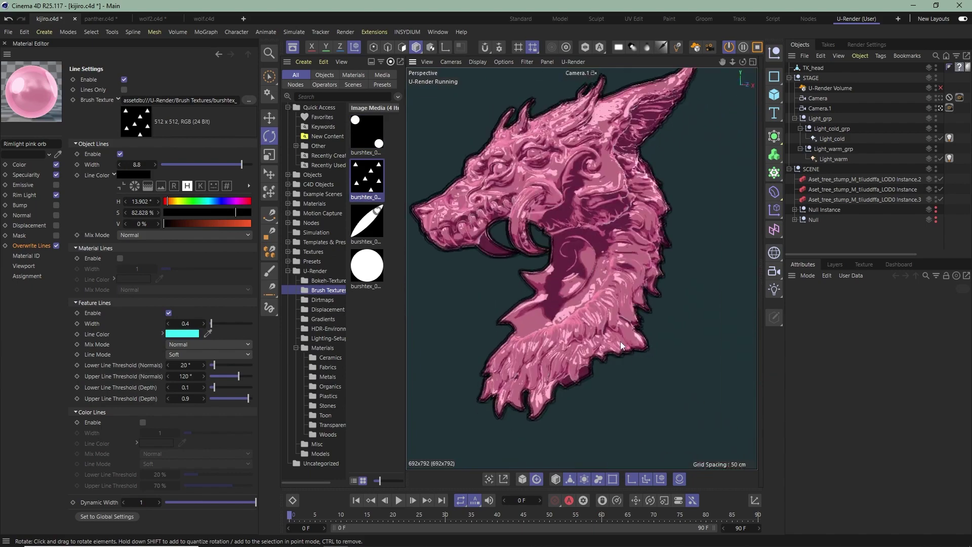
pyautogui.keyDown('alt'); pyautogui.moveTo(621, 341); pyautogui.dragTo(683, 360, button='right'); pyautogui.keyUp('alt')
pyautogui.keyDown('alt'); pyautogui.moveTo(683, 360); pyautogui.dragTo(584, 259, button='middle'); pyautogui.keyUp('alt')
pyautogui.keyDown('alt'); pyautogui.moveTo(585, 260); pyautogui.dragTo(521, 224); pyautogui.keyUp('alt')
pyautogui.keyDown('alt'); pyautogui.moveTo(521, 224); pyautogui.dragTo(587, 268, button='middle'); pyautogui.keyUp('alt')
pyautogui.keyDown('alt'); pyautogui.moveTo(588, 268); pyautogui.dragTo(624, 229, button='right'); pyautogui.keyUp('alt')
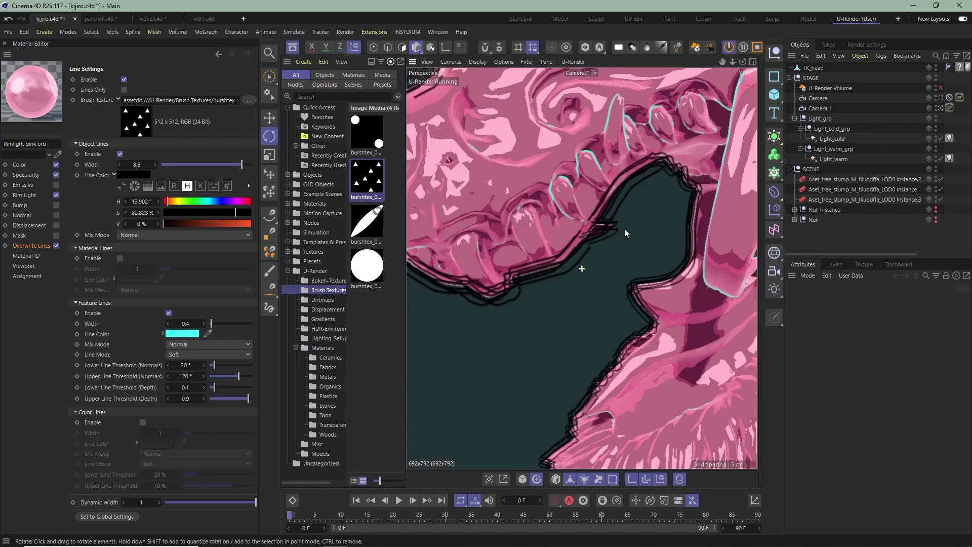
pyautogui.keyDown('alt'); pyautogui.moveTo(624, 229); pyautogui.dragTo(606, 181); pyautogui.keyUp('alt')
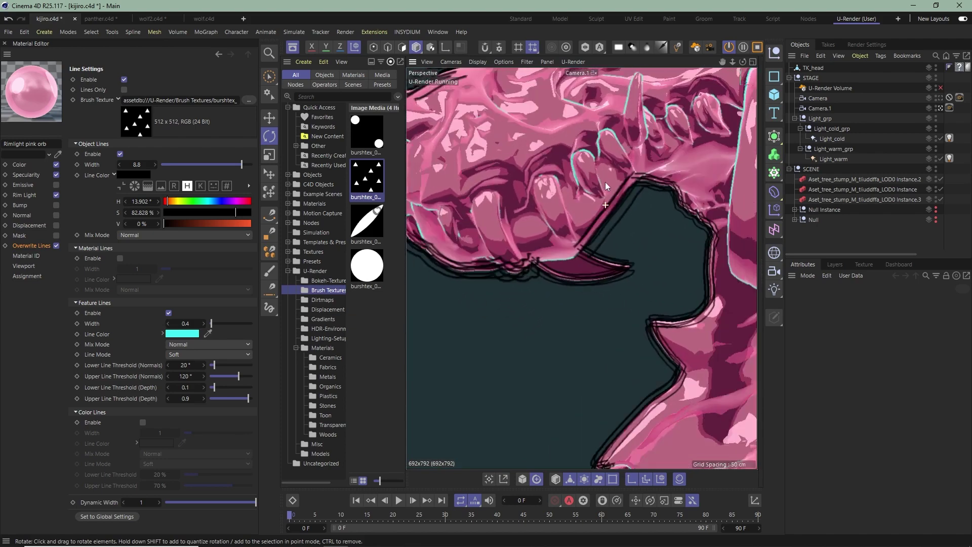
# Replace the line brush texture with the slanted leaf-shaped image from the library and set the object line width to 3.6.
pyautogui.scroll(-3, 629, 217)
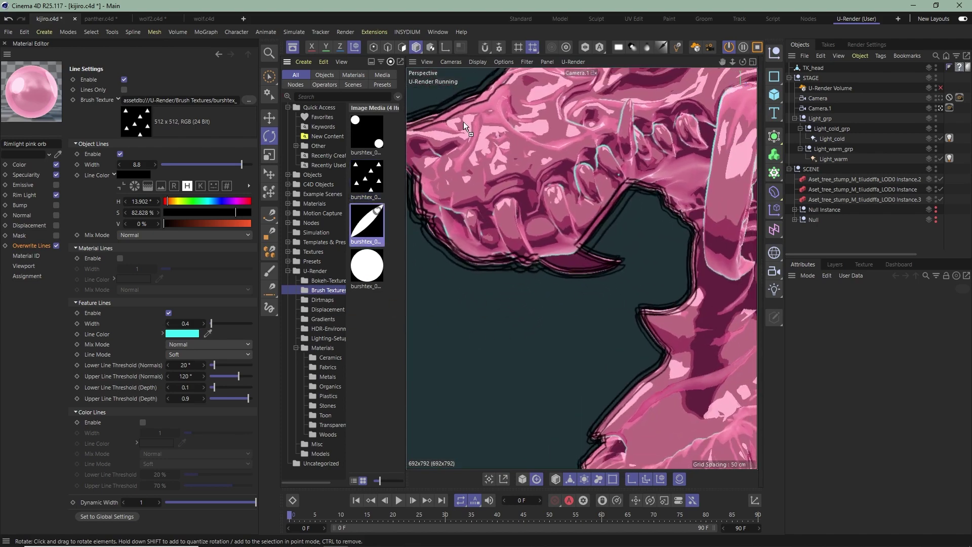
pyautogui.scroll(-1, 570, 297)
pyautogui.scroll(-3, 623, 274)
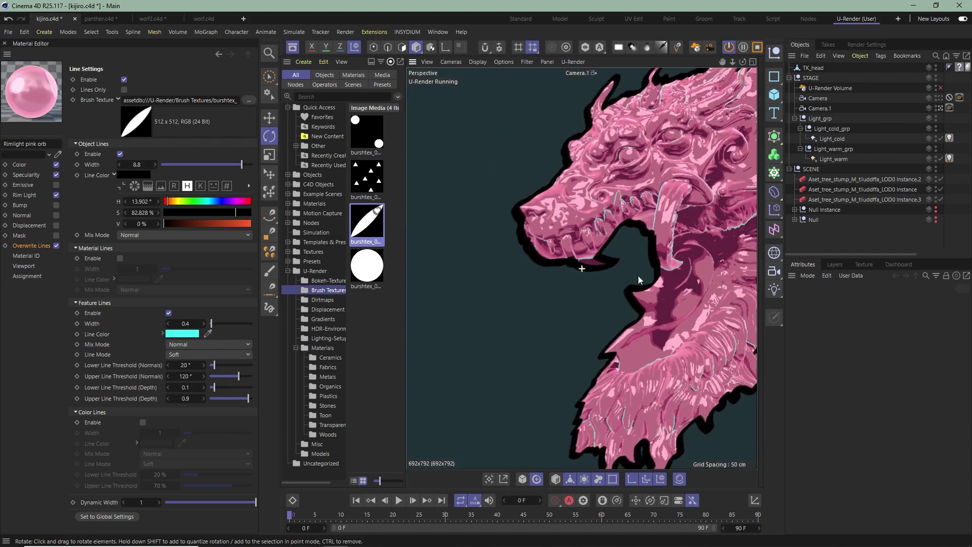
pyautogui.keyDown('alt'); pyautogui.moveTo(638, 276); pyautogui.dragTo(572, 269); pyautogui.keyUp('alt')
pyautogui.keyDown('alt'); pyautogui.moveTo(573, 269); pyautogui.dragTo(613, 276, button='right'); pyautogui.keyUp('alt')
pyautogui.keyDown('alt'); pyautogui.moveTo(612, 276); pyautogui.dragTo(552, 283); pyautogui.keyUp('alt')
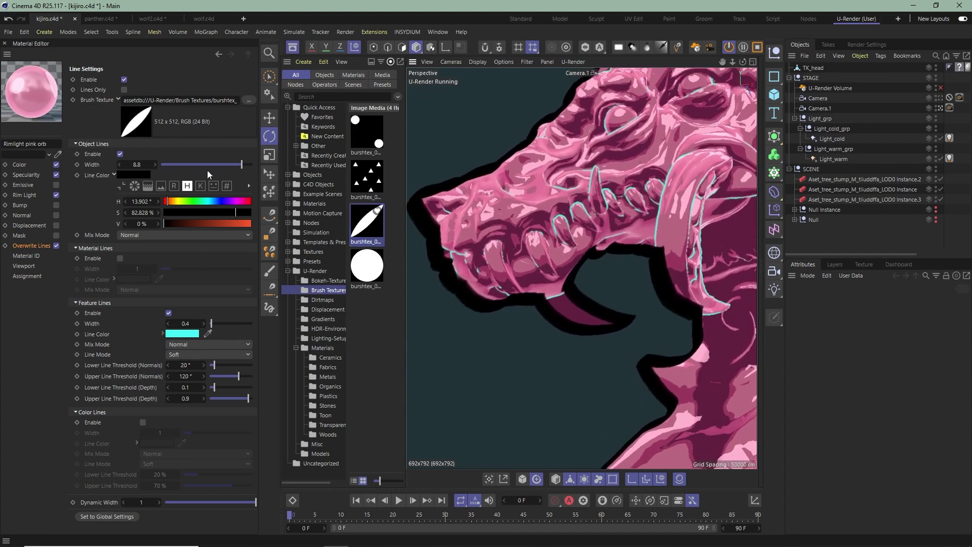
pyautogui.moveTo(208, 170); pyautogui.dragTo(195, 168)
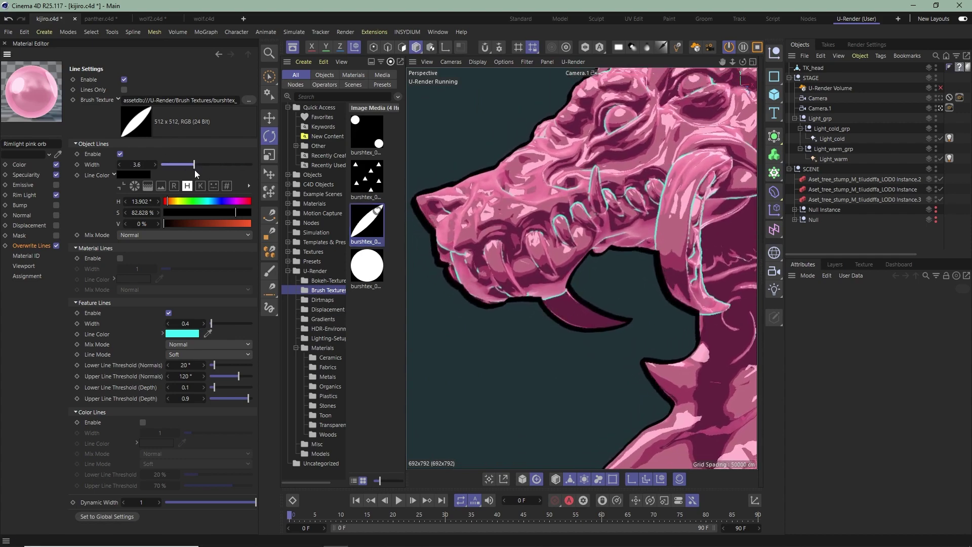
pyautogui.keyDown('alt'); pyautogui.moveTo(607, 363); pyautogui.dragTo(587, 282); pyautogui.keyUp('alt')
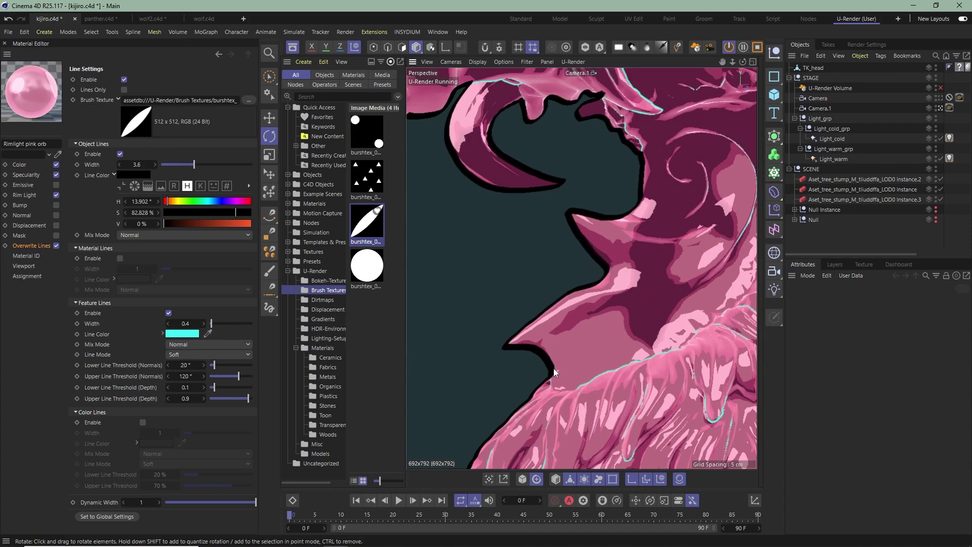
# Fine-tune the object line width of the Rimlight pink orb material to a slightly thinner outline around the whole creature bust.
pyautogui.keyDown('alt'); pyautogui.moveTo(566, 370); pyautogui.dragTo(598, 255, button='right'); pyautogui.keyUp('alt')
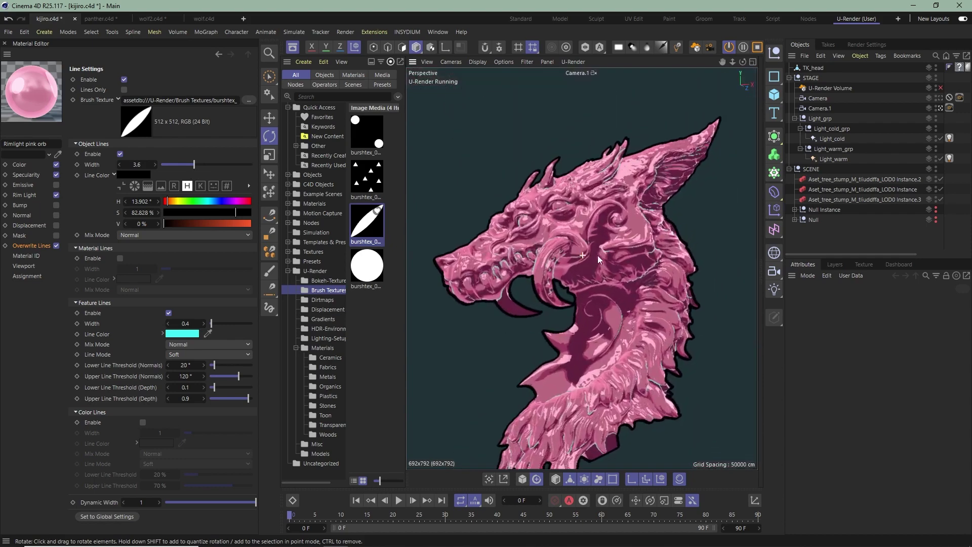
pyautogui.keyDown('alt'); pyautogui.moveTo(598, 256); pyautogui.dragTo(589, 299); pyautogui.keyUp('alt')
pyautogui.moveTo(190, 164)
pyautogui.mouseDown()
pyautogui.moveTo(174, 171)
pyautogui.moveTo(184, 173)
pyautogui.mouseUp()
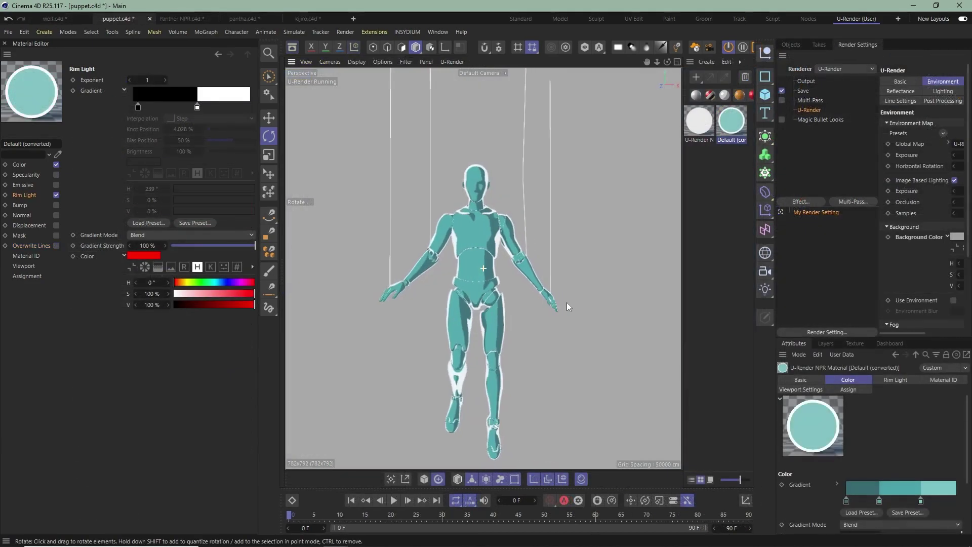
# Widen the puppet's white rim light by moving the white gradient knot towards the black knot, to about 35%.
pyautogui.keyDown('alt'); pyautogui.moveTo(567, 302); pyautogui.dragTo(473, 231); pyautogui.keyUp('alt')
pyautogui.keyDown('alt'); pyautogui.moveTo(473, 231); pyautogui.dragTo(514, 242, button='right'); pyautogui.keyUp('alt')
pyautogui.keyDown('alt'); pyautogui.moveTo(515, 242); pyautogui.dragTo(475, 270); pyautogui.keyUp('alt')
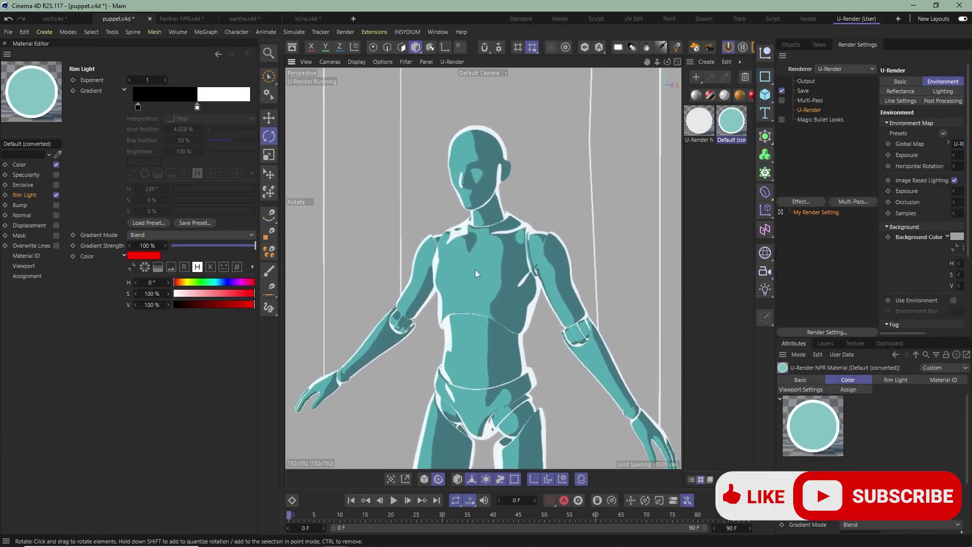
pyautogui.keyDown('alt'); pyautogui.moveTo(475, 269); pyautogui.dragTo(483, 248, button='middle'); pyautogui.keyUp('alt')
pyautogui.moveTo(197, 108)
pyautogui.mouseDown()
pyautogui.moveTo(146, 108)
pyautogui.moveTo(181, 107)
pyautogui.mouseUp()
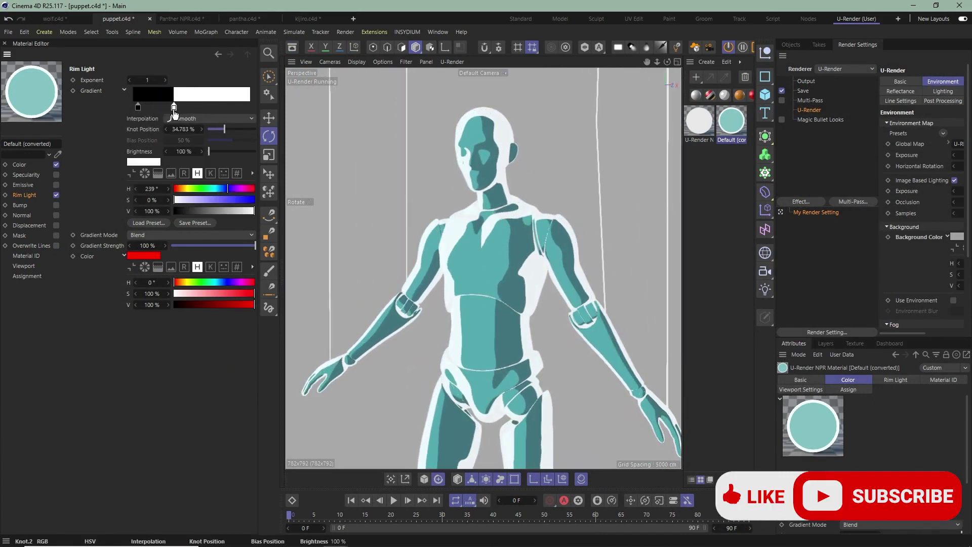
# Recolour the black knot of the puppet's rim light gradient at full brightness and add more coloured knots between it and the white knot.
pyautogui.click(138, 107)
pyautogui.moveTo(178, 211); pyautogui.dragTo(256, 211)
pyautogui.moveTo(223, 200)
pyautogui.mouseDown()
pyautogui.moveTo(269, 201)
pyautogui.moveTo(220, 200)
pyautogui.moveTo(236, 188)
pyautogui.mouseUp()
pyautogui.click(146, 108)
pyautogui.click(154, 108)
pyautogui.click(225, 188)
pyautogui.click(162, 108)
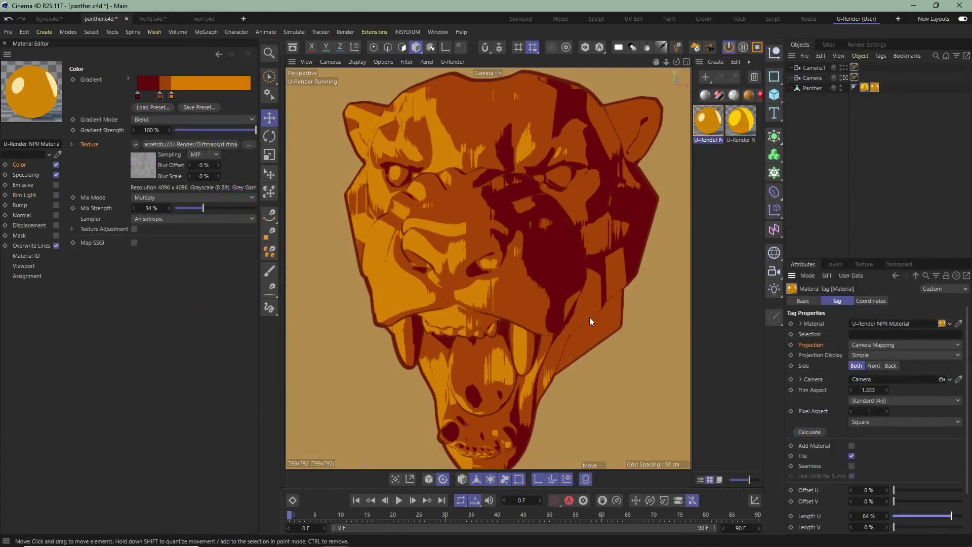
# Adjust the mix strength of the dirtmap texture in the panther material's color channel and check the pattern on the head.
pyautogui.moveTo(588, 315)
pyautogui.keyDown('alt'); pyautogui.mouseDown()
pyautogui.moveTo(530, 302)
pyautogui.moveTo(597, 313)
pyautogui.mouseUp(); pyautogui.keyUp('alt')
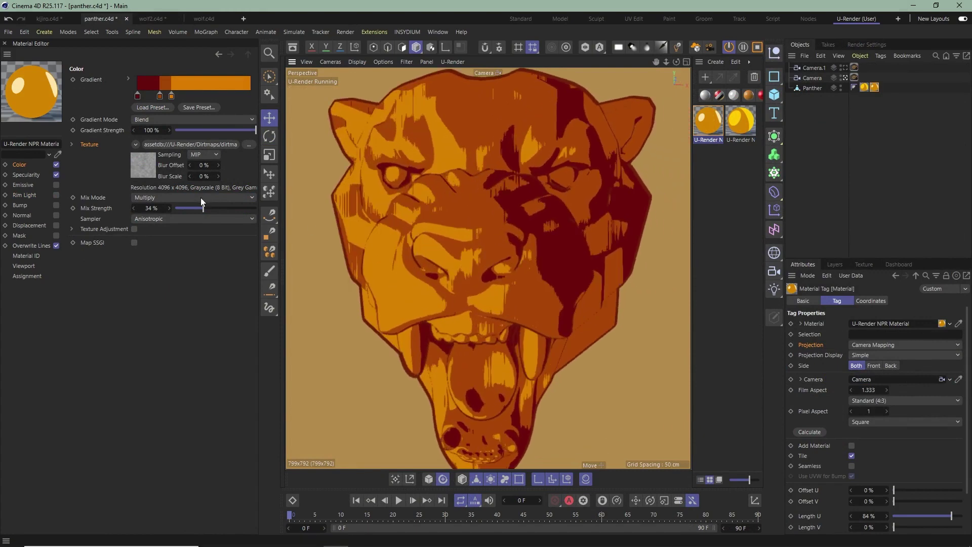
pyautogui.moveTo(203, 209)
pyautogui.mouseDown()
pyautogui.moveTo(226, 217)
pyautogui.moveTo(193, 219)
pyautogui.moveTo(204, 223)
pyautogui.mouseUp()
pyautogui.keyDown('alt'); pyautogui.moveTo(506, 294); pyautogui.dragTo(533, 275); pyautogui.keyUp('alt')
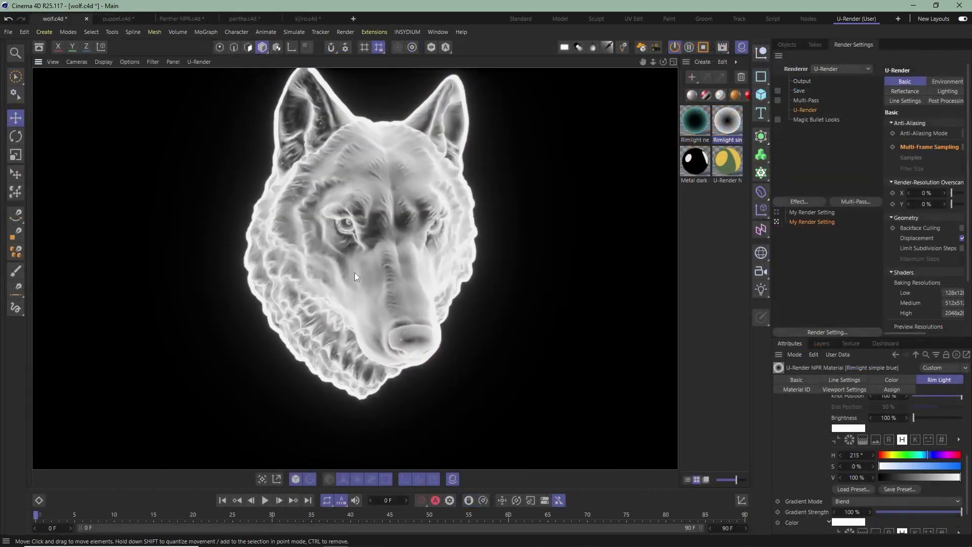
# Examine the wolf head's glowing white rim light from a different angle.
pyautogui.keyDown('alt'); pyautogui.moveTo(354, 273); pyautogui.dragTo(355, 307); pyautogui.keyUp('alt')
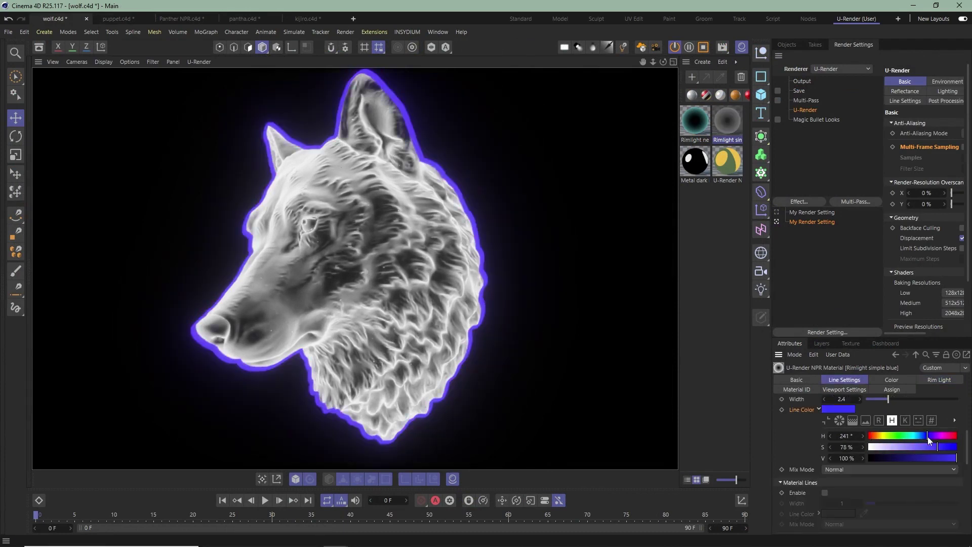